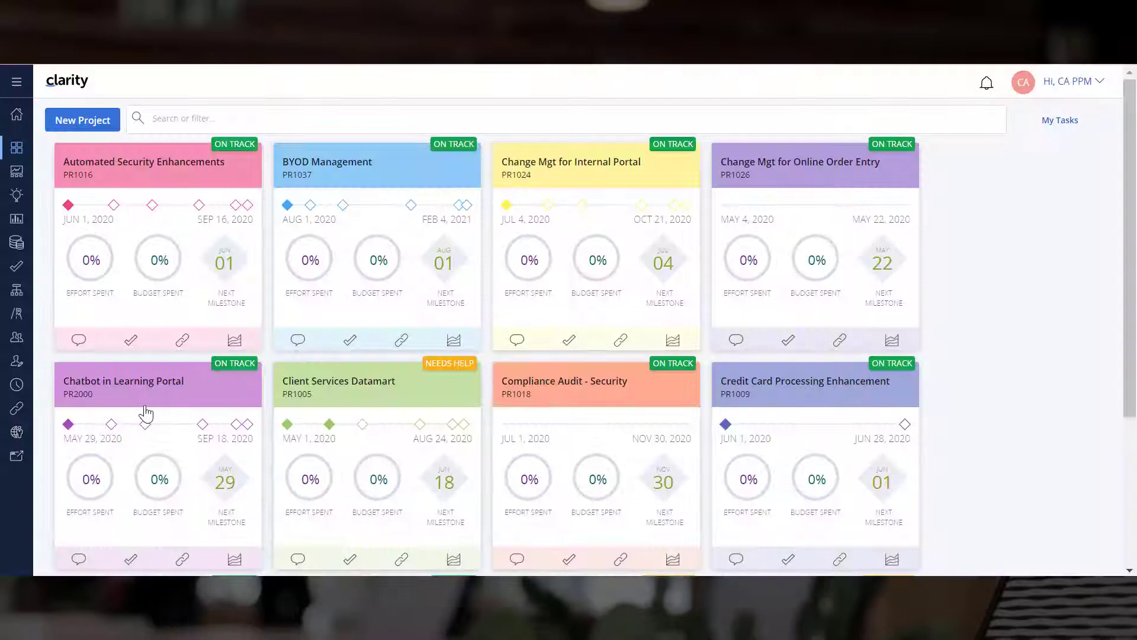
- Open the Chatbot in Learning Portal project's tasks, try the Board view, then list all 25 in Grid view
left_click(141, 411)
left_click(178, 116)
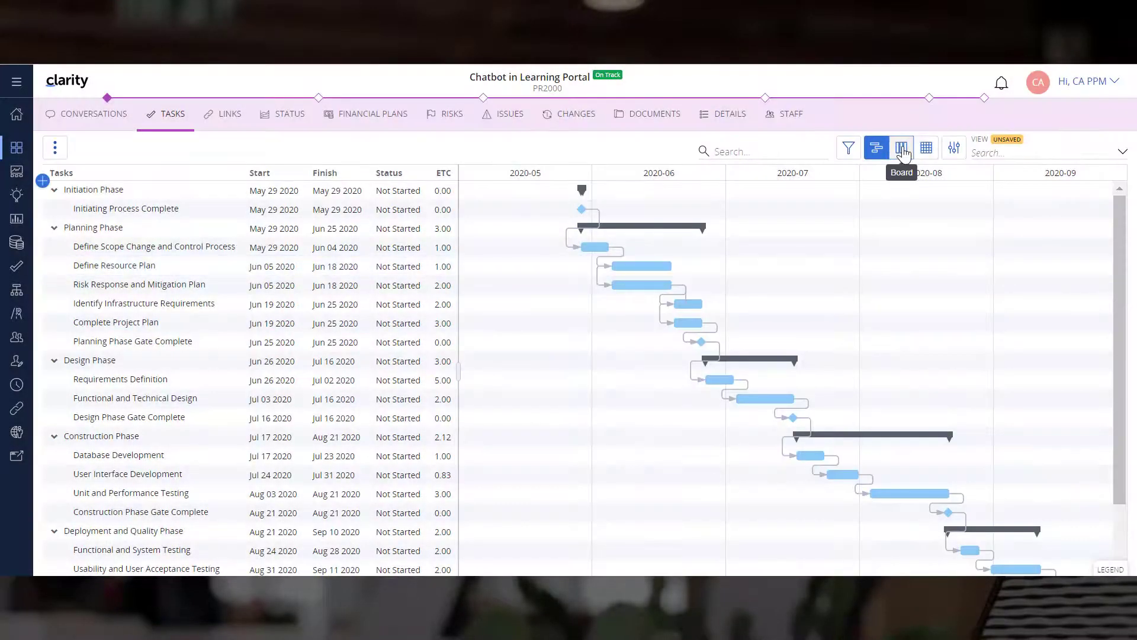
left_click(902, 149)
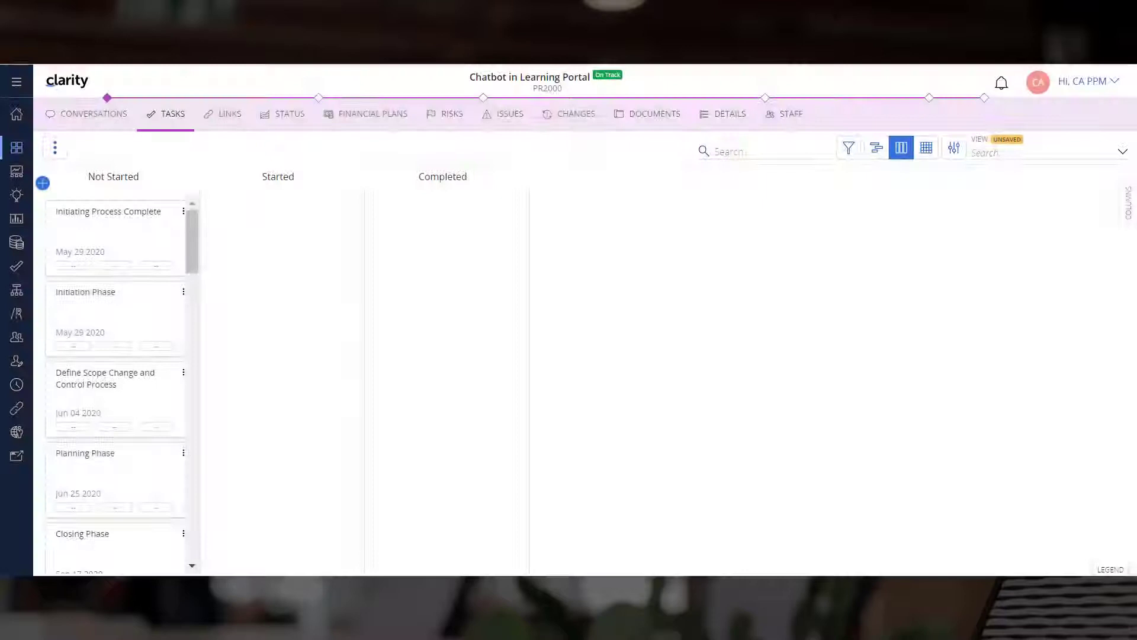
left_click(926, 148)
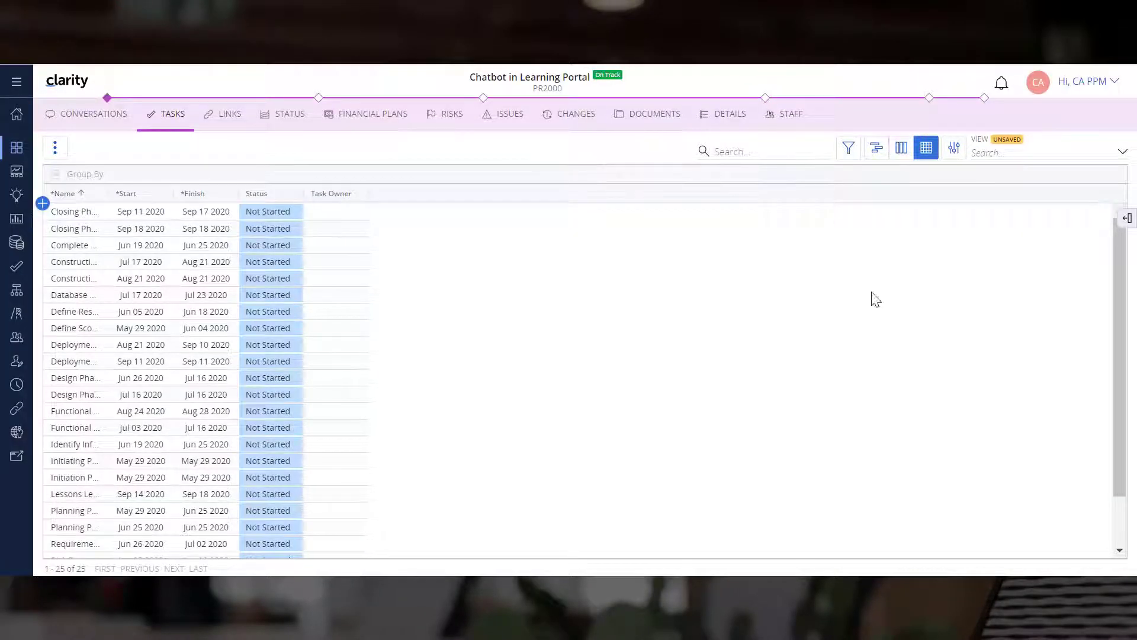
- Switch the task list to the Timeline view, charting tasks from May to September 2020
left_click(880, 151)
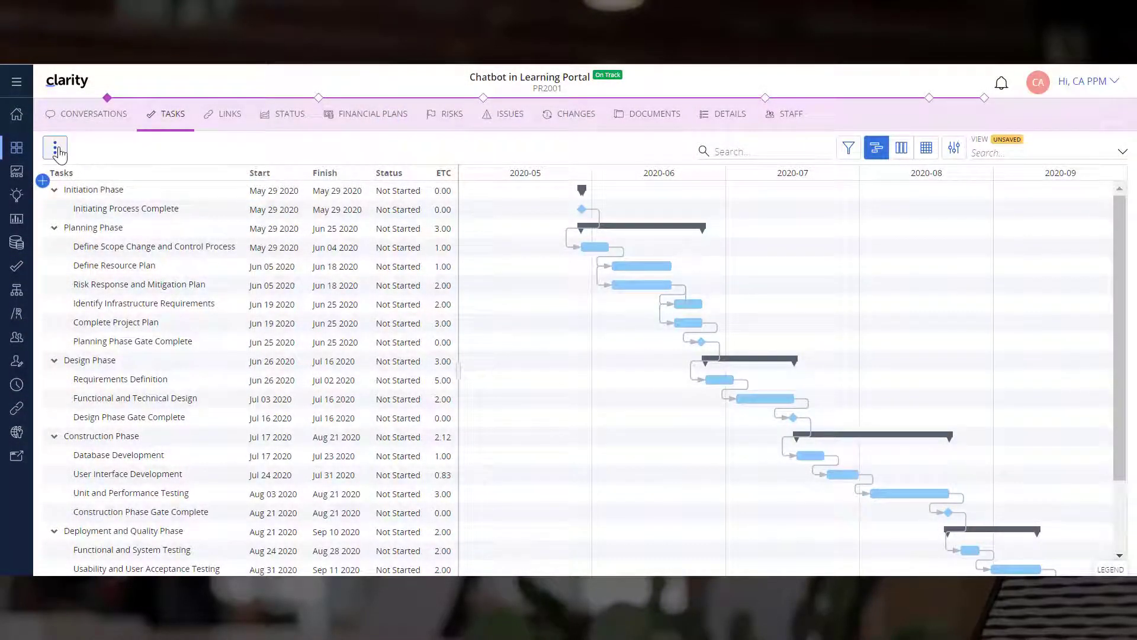
- Preview the classic PPM Gantt, then export the schedule as a Microsoft Project Read Only file
left_click(59, 153)
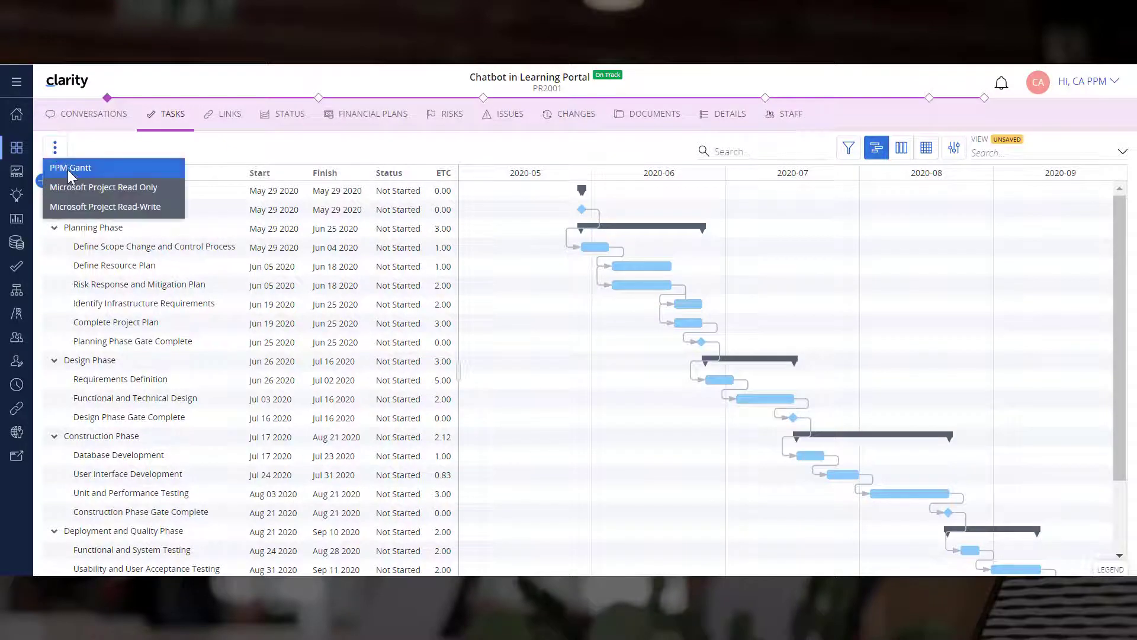
left_click(67, 169)
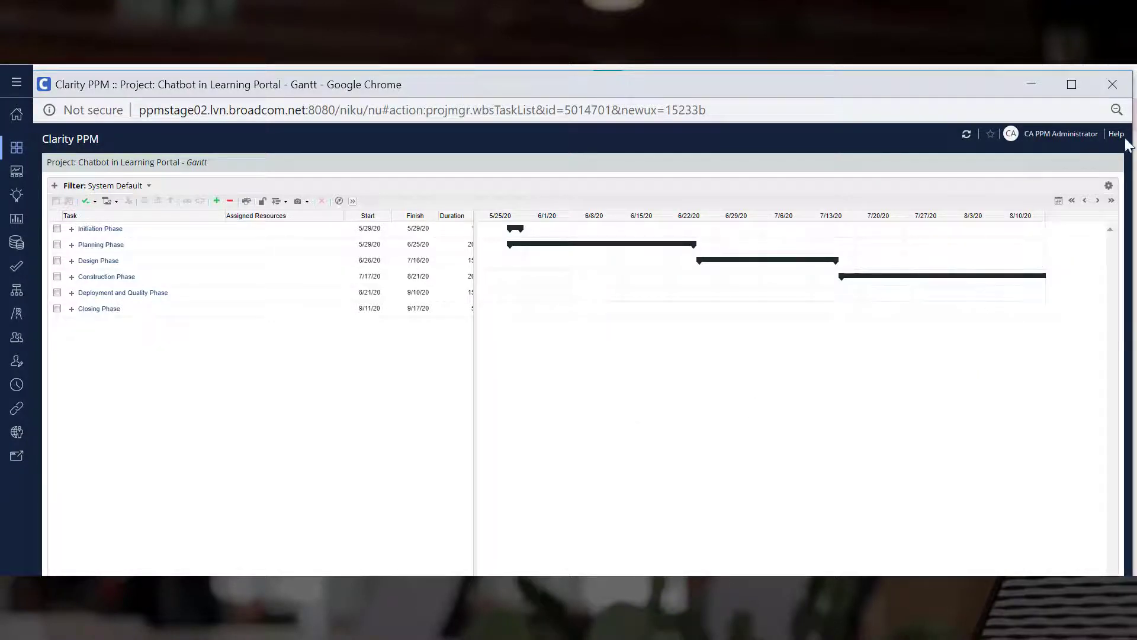
left_click(1112, 85)
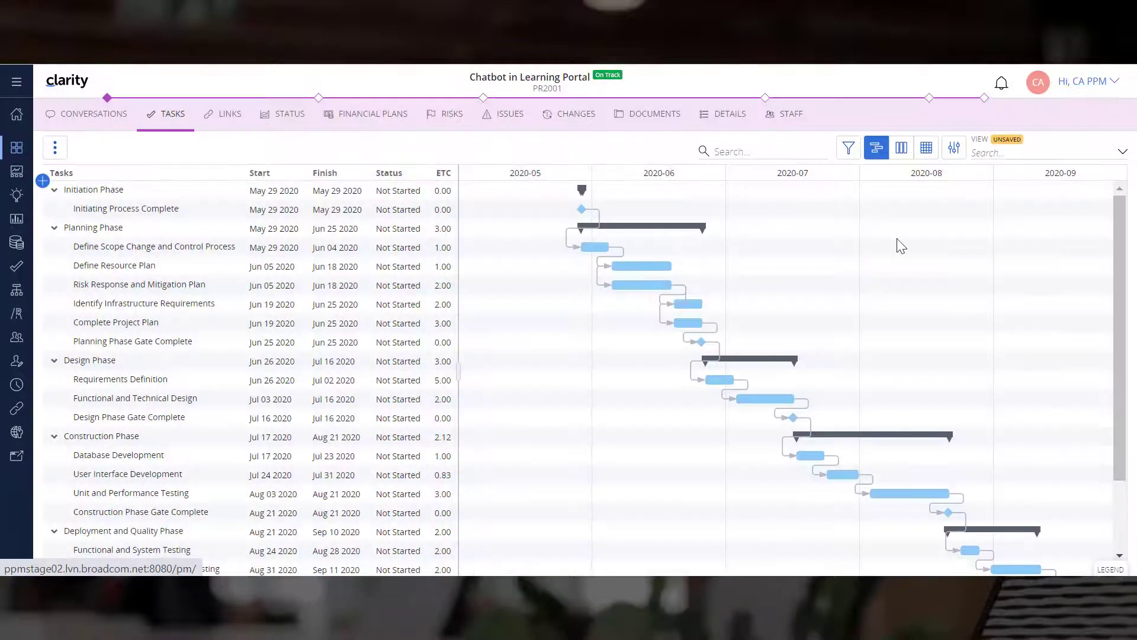
left_click(55, 148)
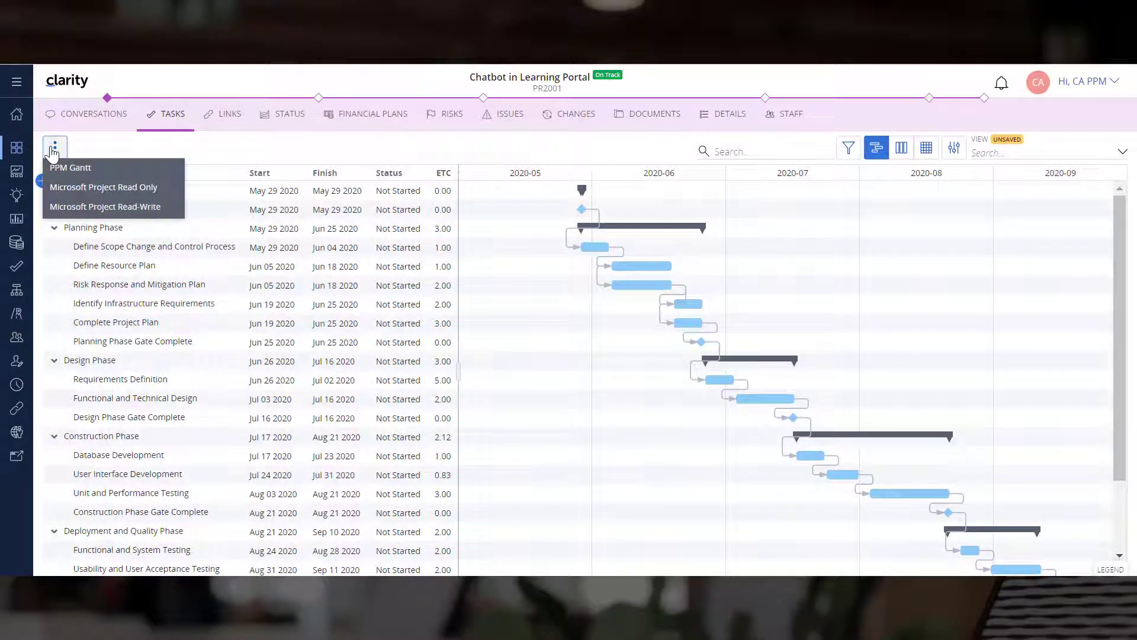
left_click(133, 184)
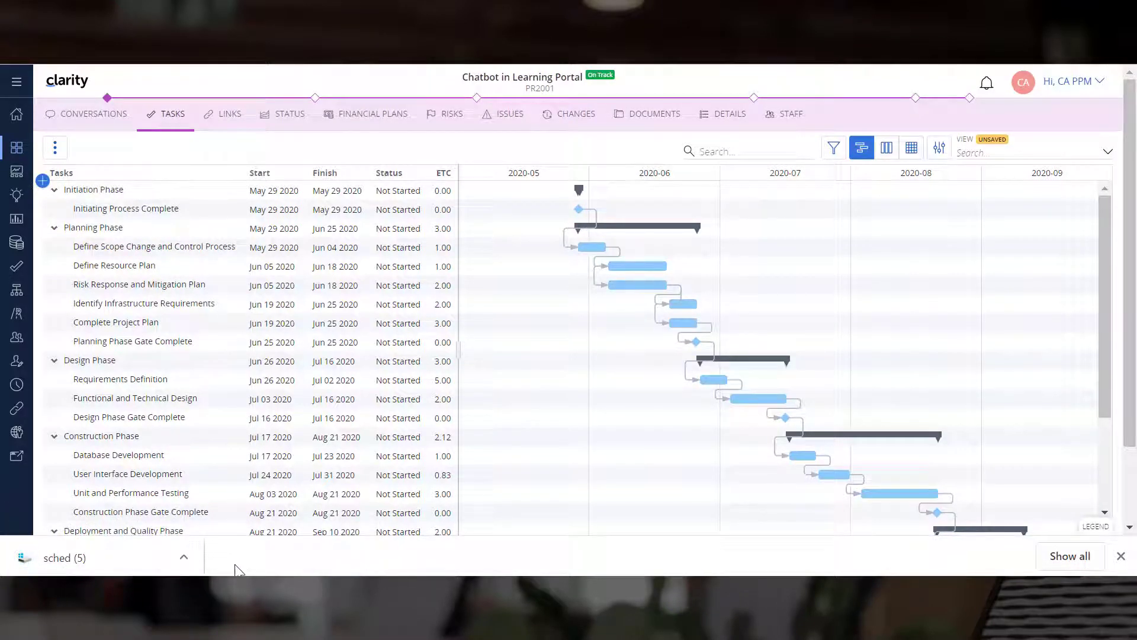
- Add the Scheduler Format field to the project's Details panel and set it to Workbench
left_click(16, 172)
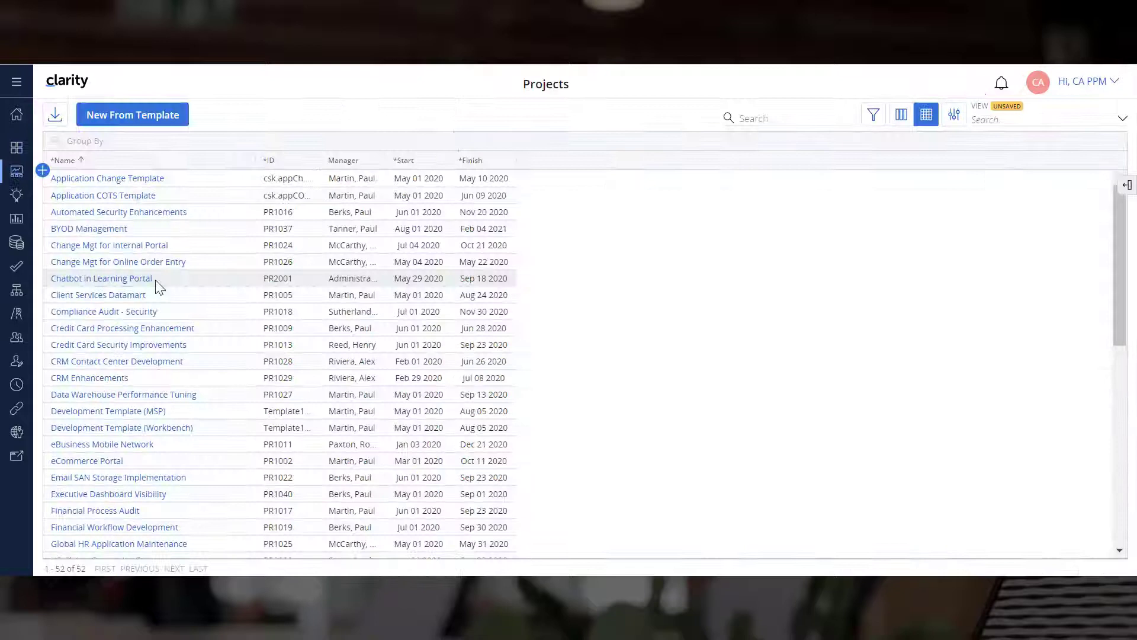
left_click(1124, 237)
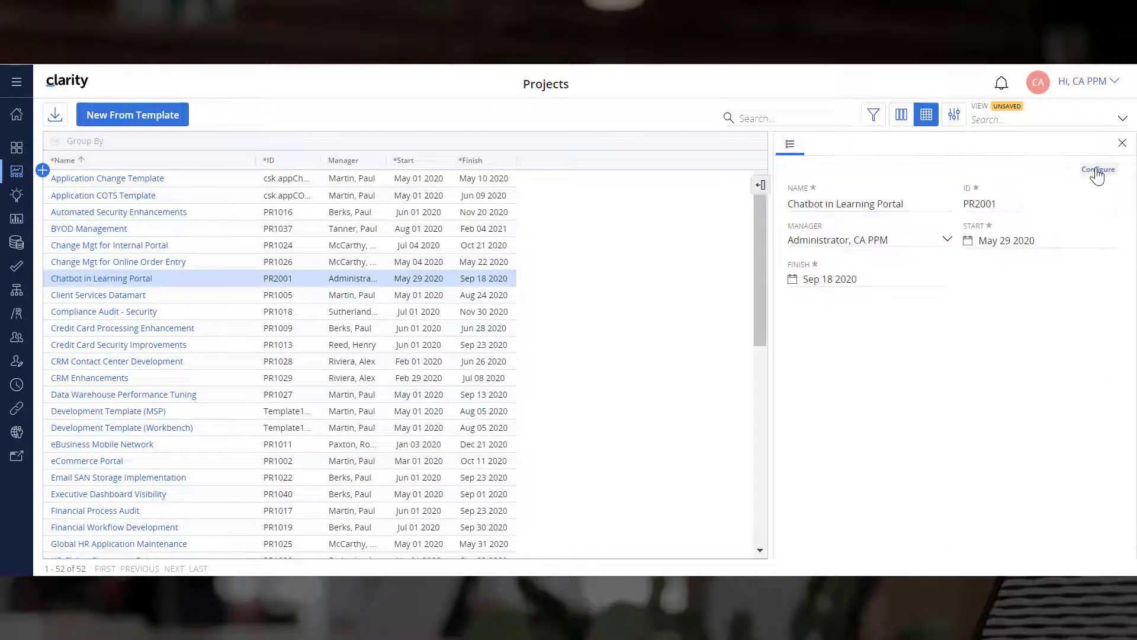
left_click(1098, 170)
type("sch")
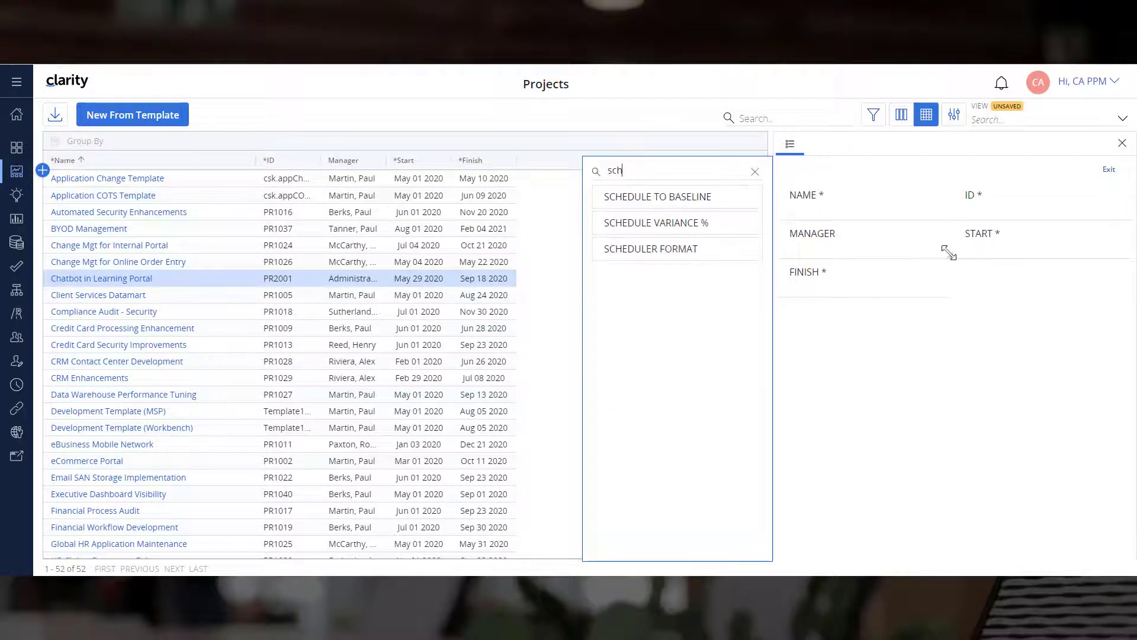
left_click_drag(669, 261, 972, 283)
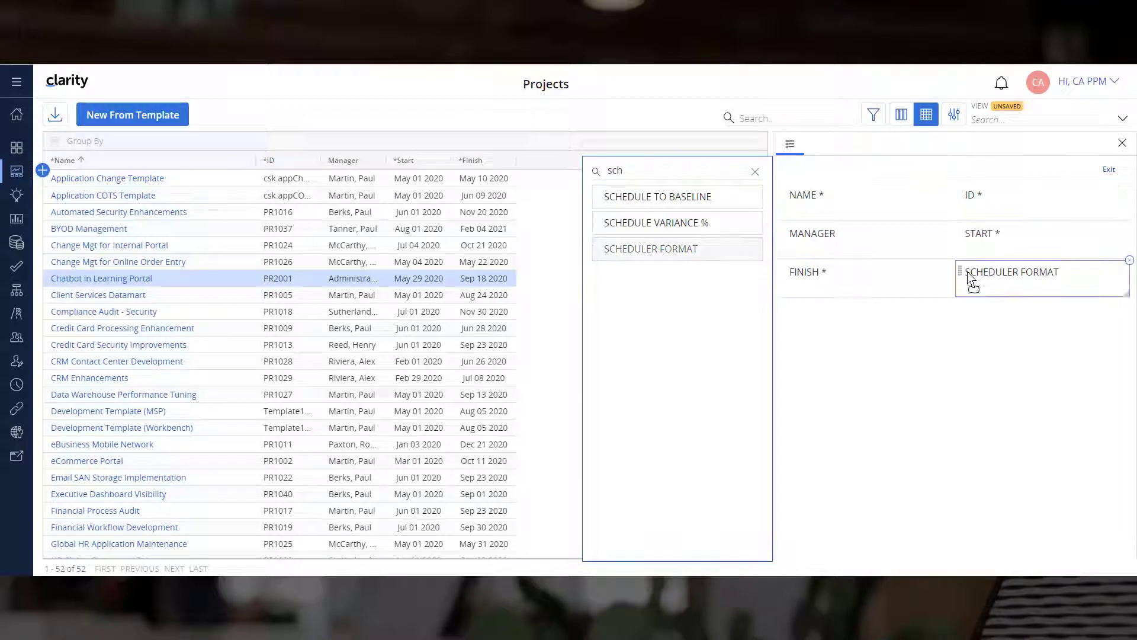
left_click(1108, 170)
left_click(1120, 280)
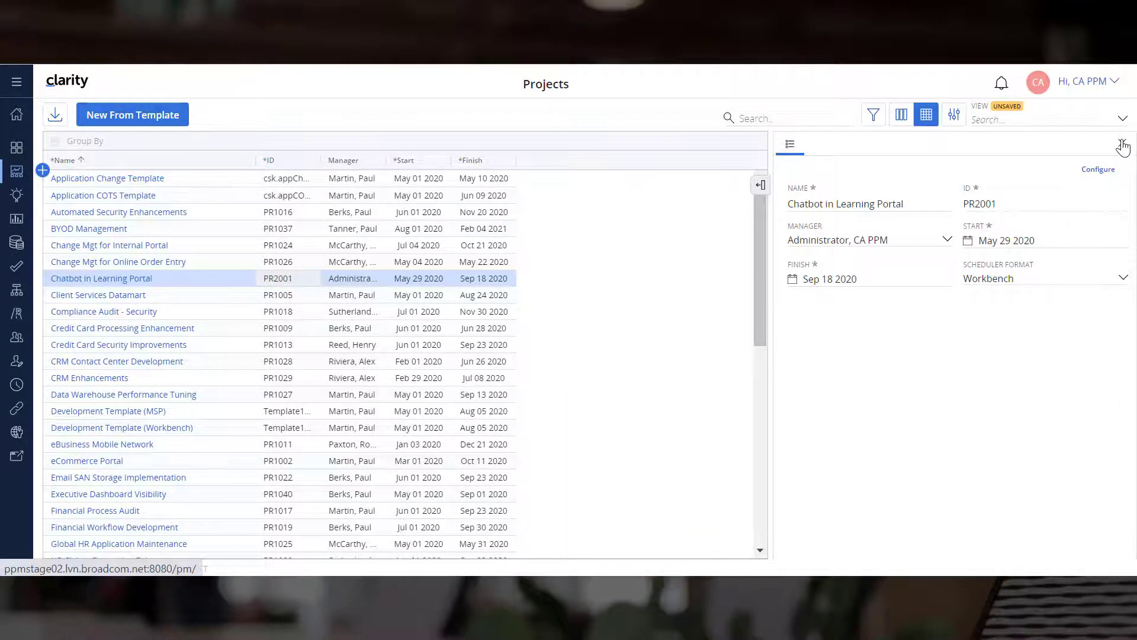
left_click(1122, 146)
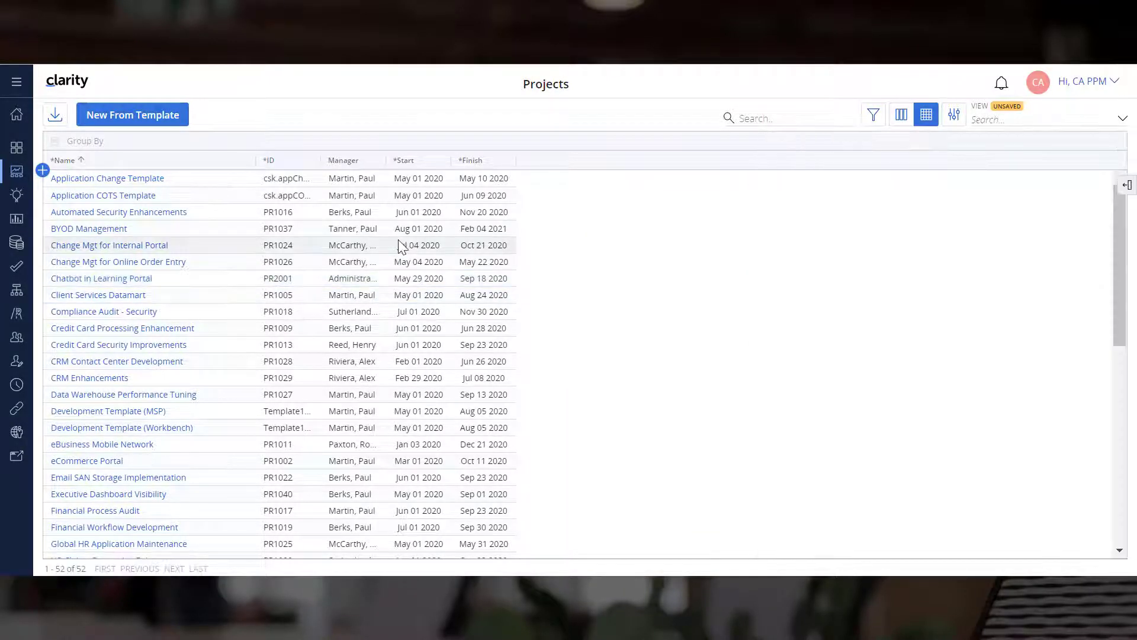
- Export the project's task schedule as a Workbench Read Only file
left_click(123, 282)
left_click(171, 119)
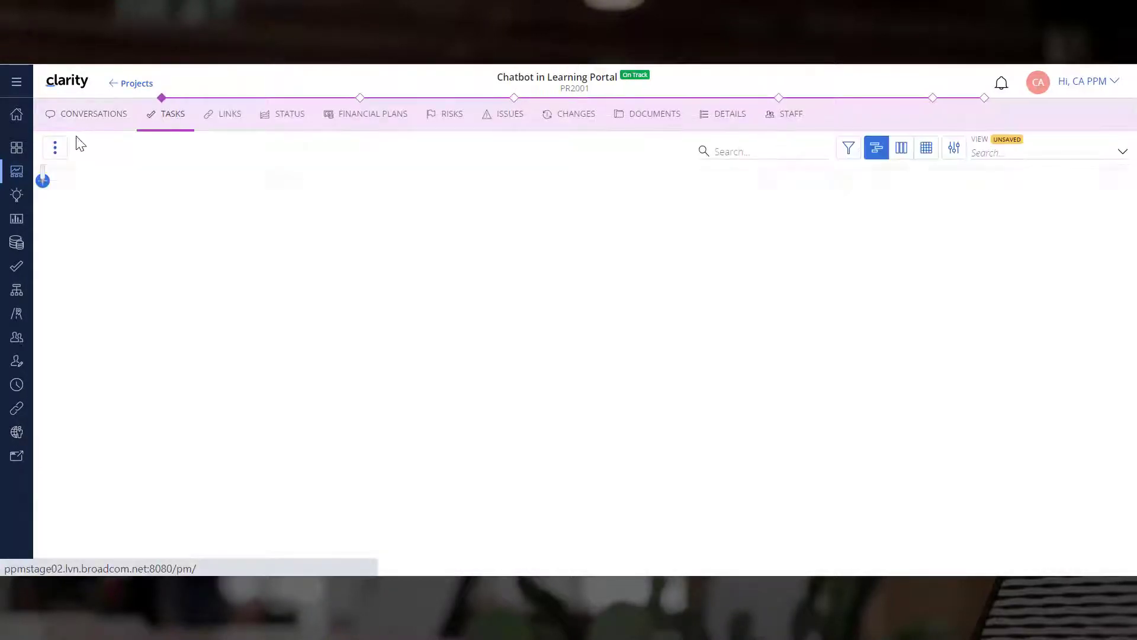
left_click(55, 147)
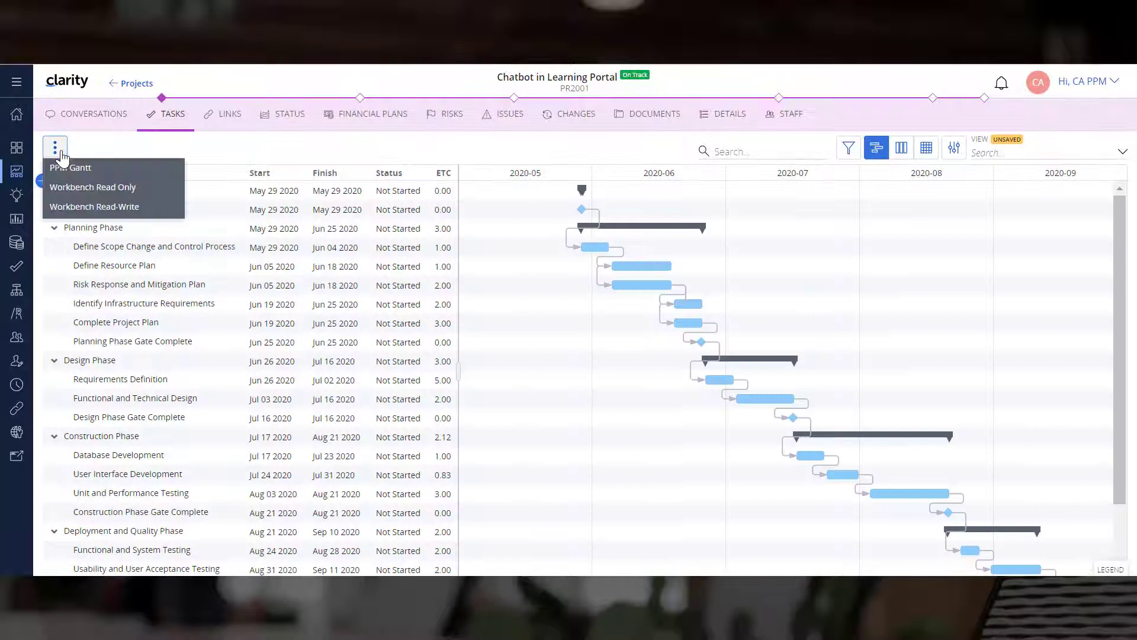
left_click(97, 187)
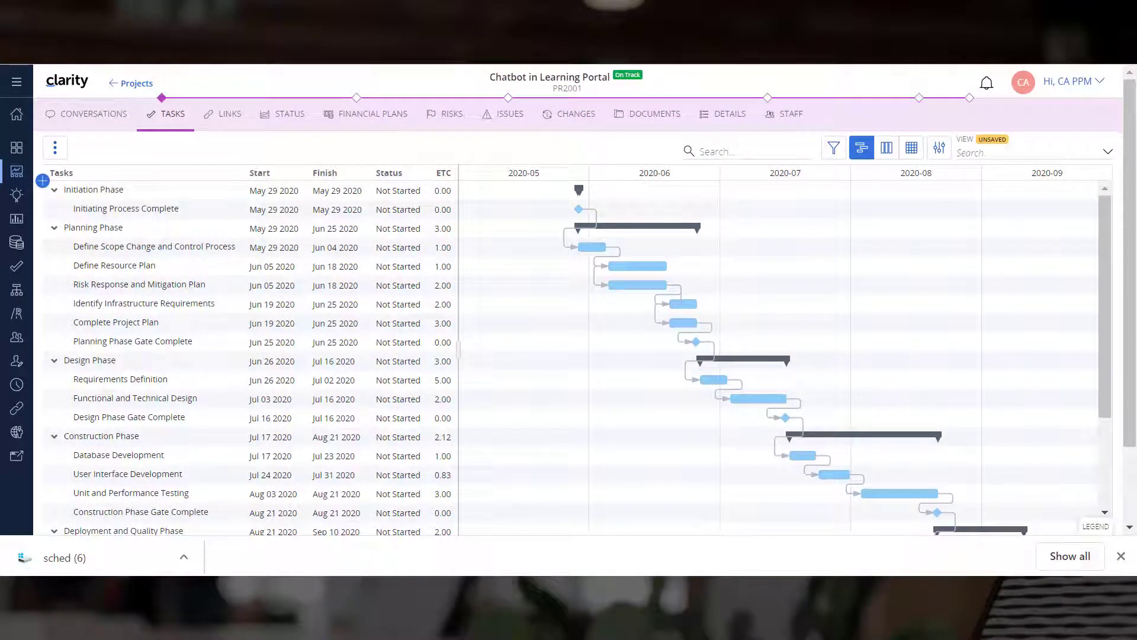
- Filter the tasks by Start date from Jun 01 to Jun 30 2020
left_click(1120, 555)
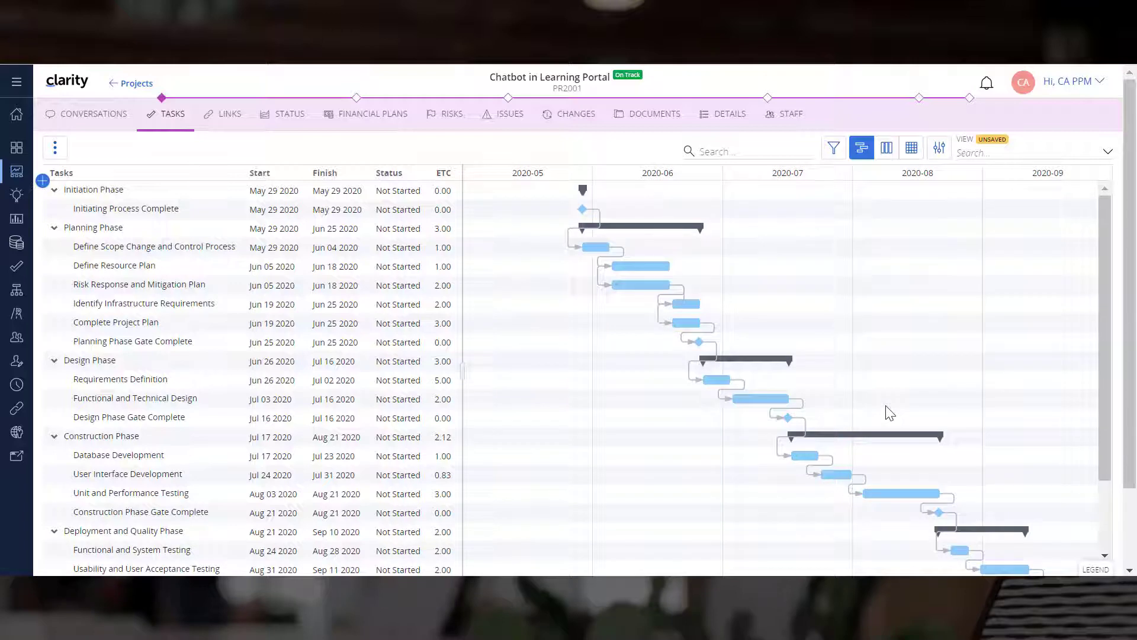
left_click(832, 151)
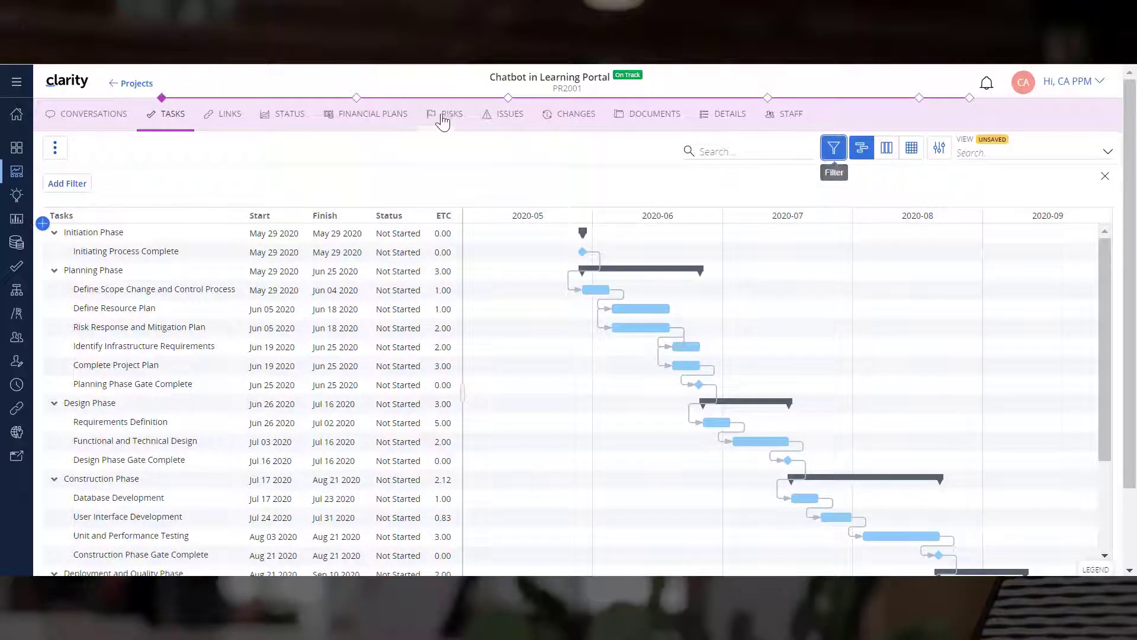
left_click(67, 183)
type("start")
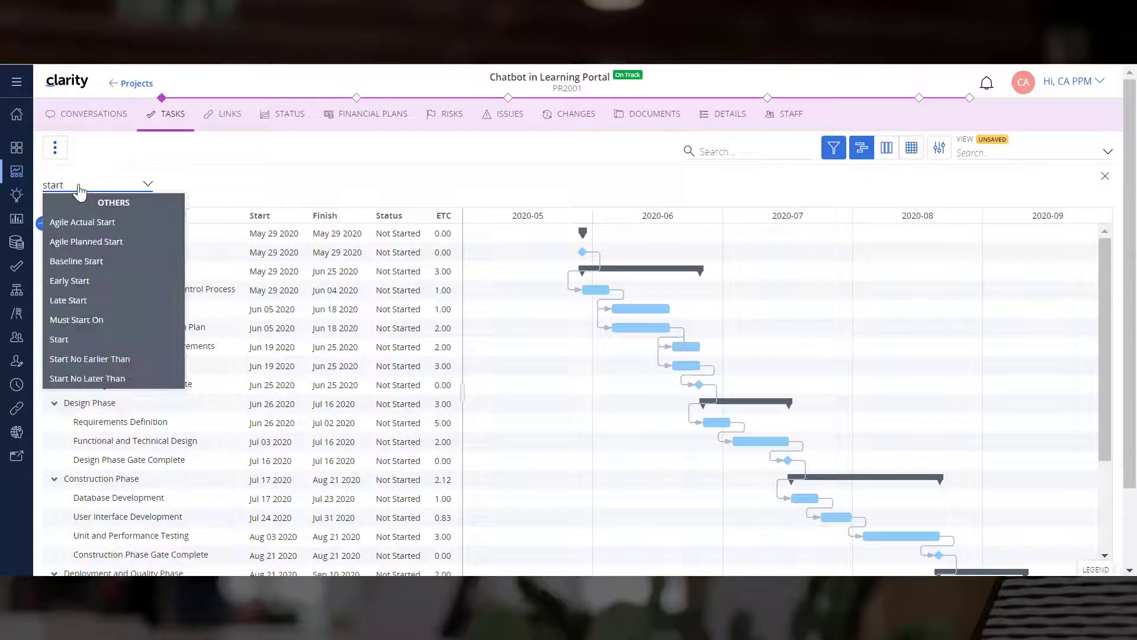
left_click(65, 338)
left_click(164, 189)
left_click(320, 204)
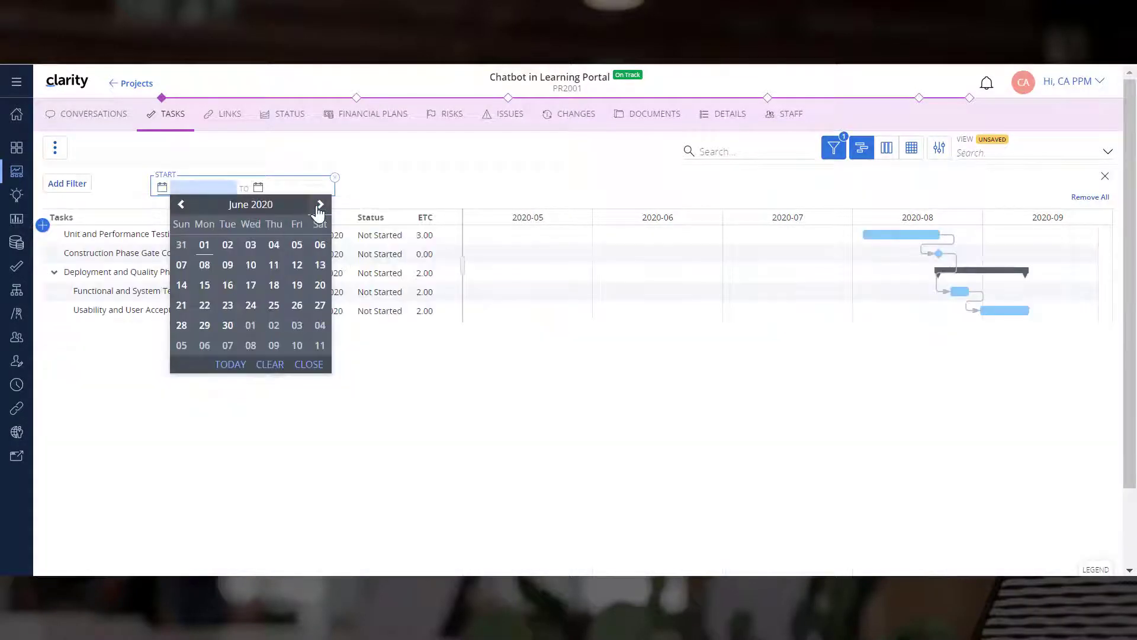
left_click(204, 244)
left_click(290, 187)
left_click(416, 204)
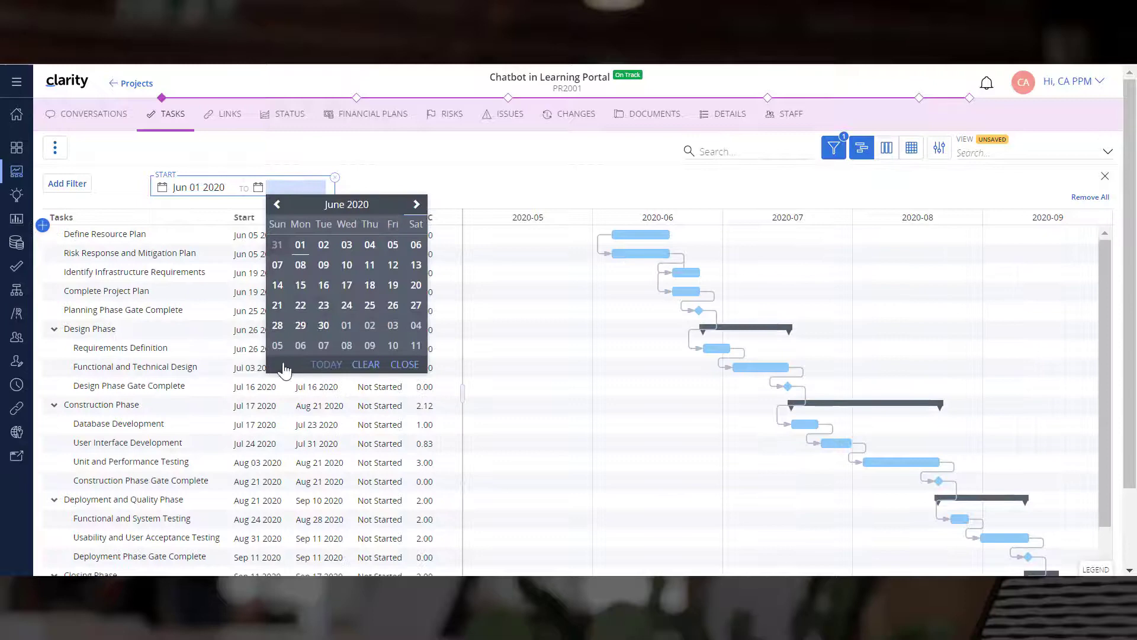
left_click(323, 325)
- Add a Status filter keeping only Not Started tasks
left_click(67, 184)
type("status")
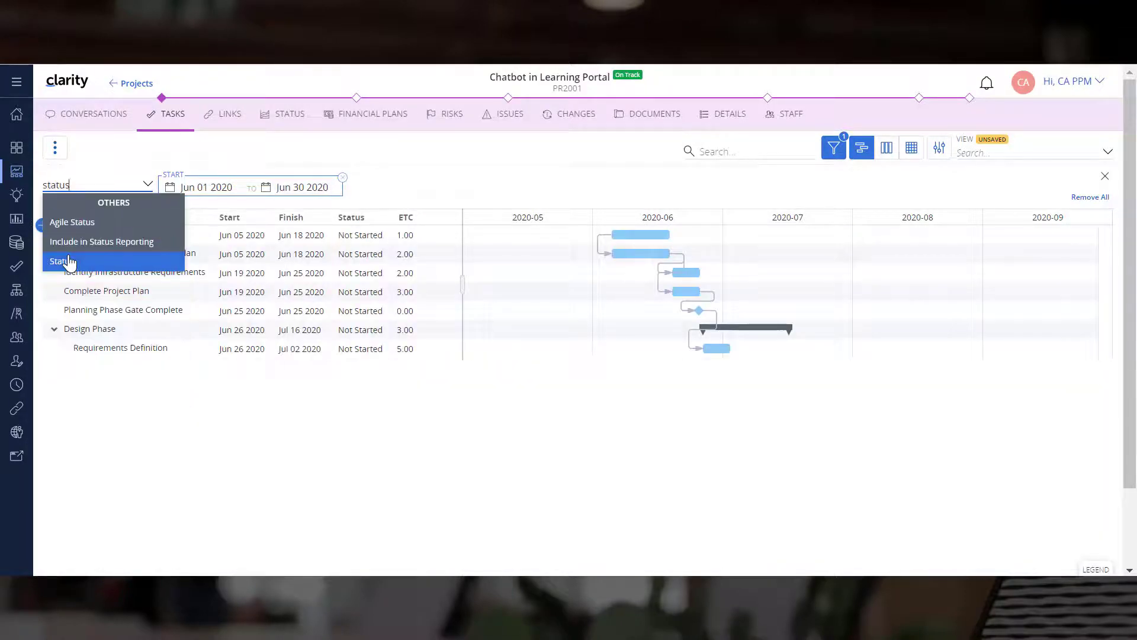
left_click(63, 260)
left_click(205, 221)
left_click(230, 396)
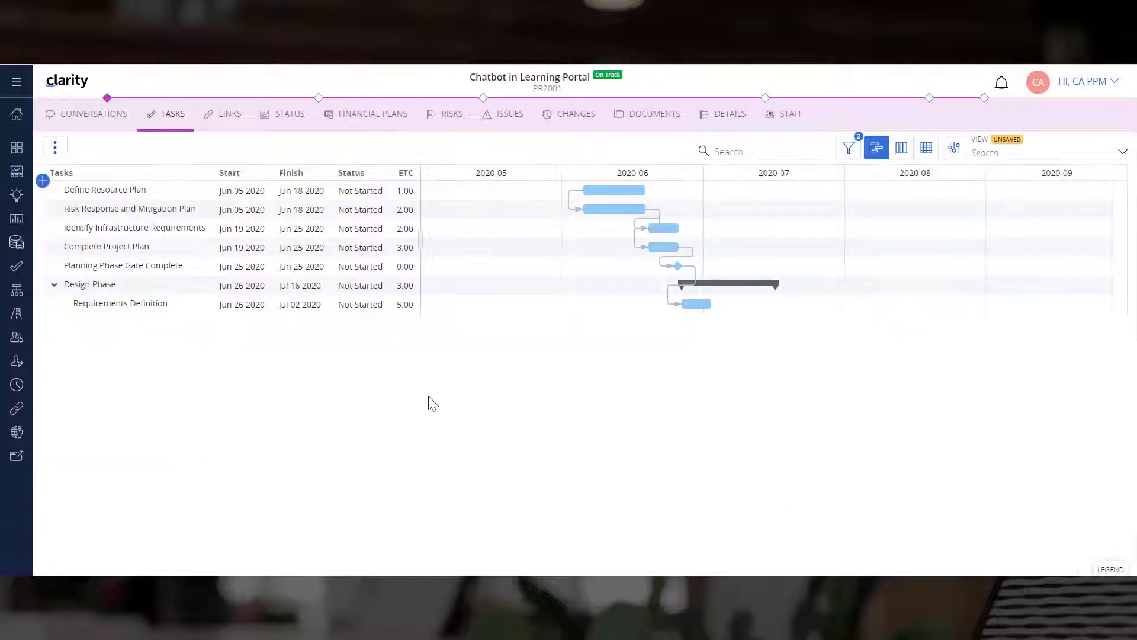
- In Risk Response and Mitigation Plan's details, place the CRITICAL field under STATUS
left_click(197, 208)
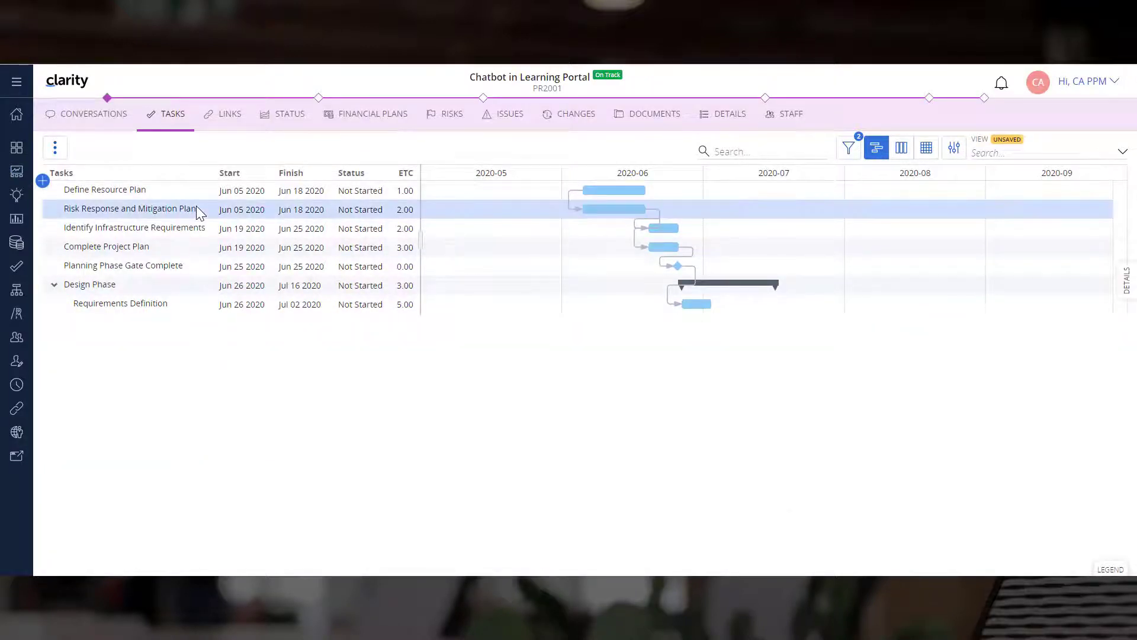
left_click(1126, 293)
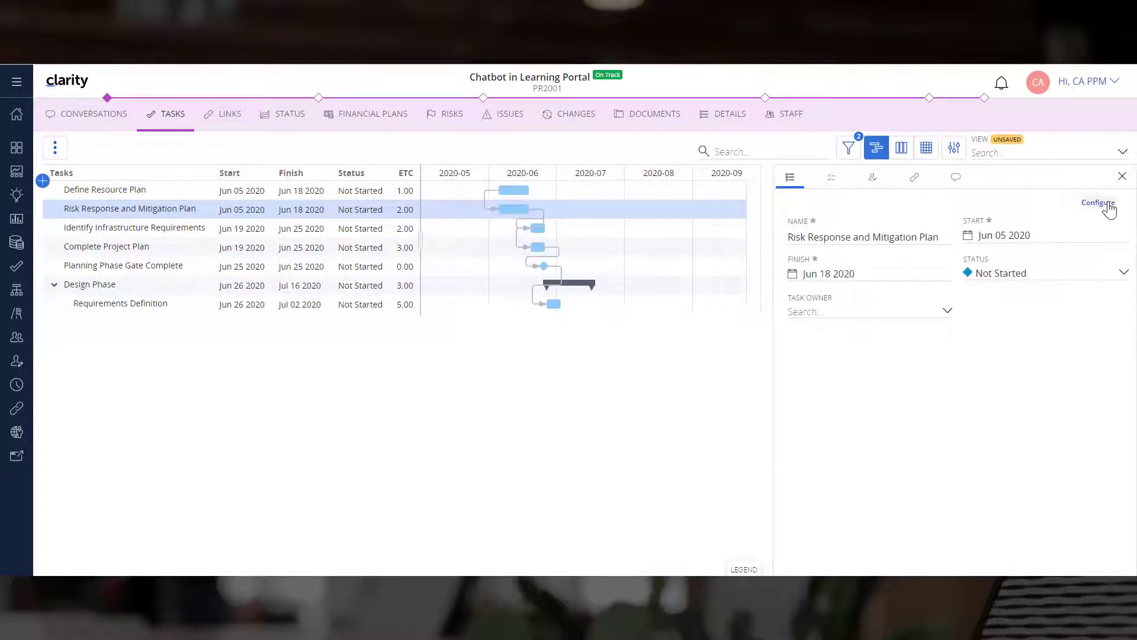
left_click(1099, 203)
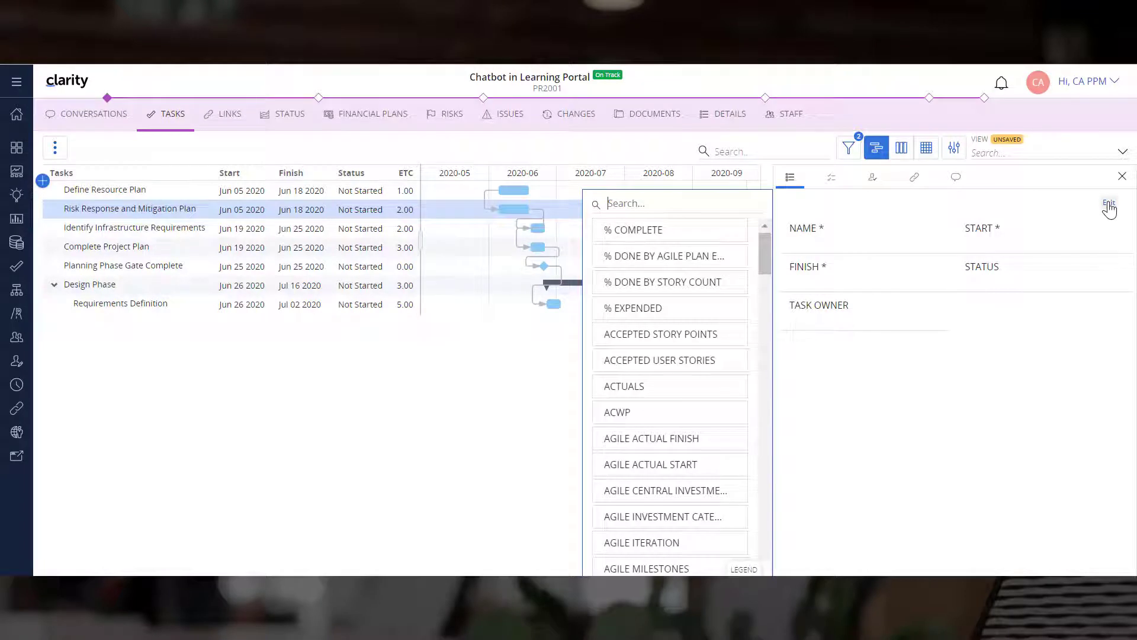
type("Critic")
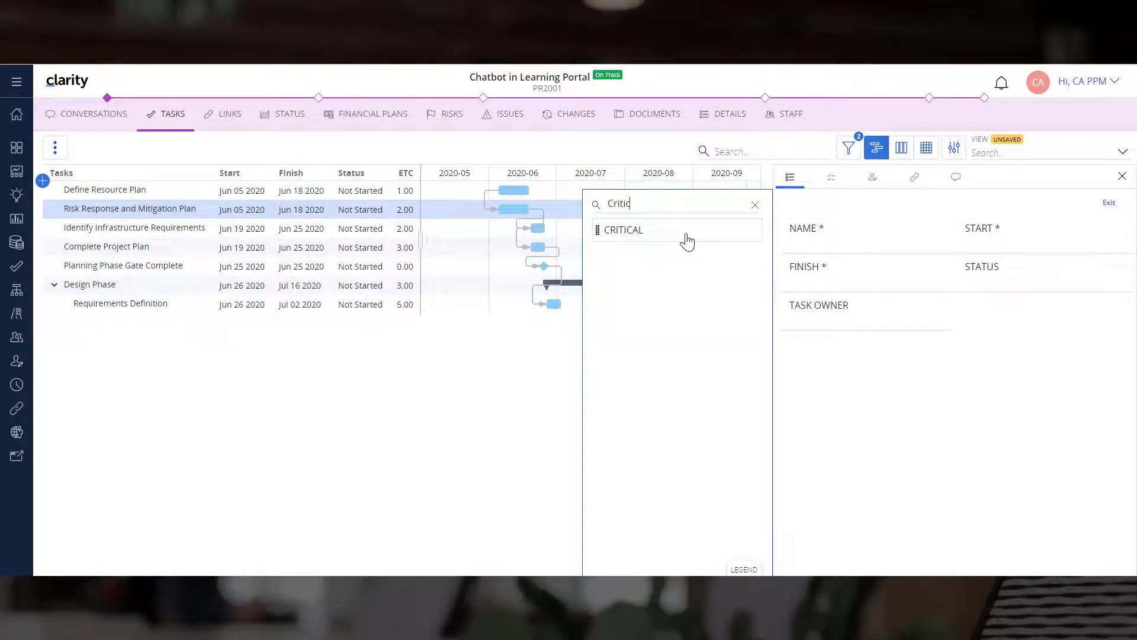
left_click_drag(685, 241, 967, 317)
left_click(1109, 203)
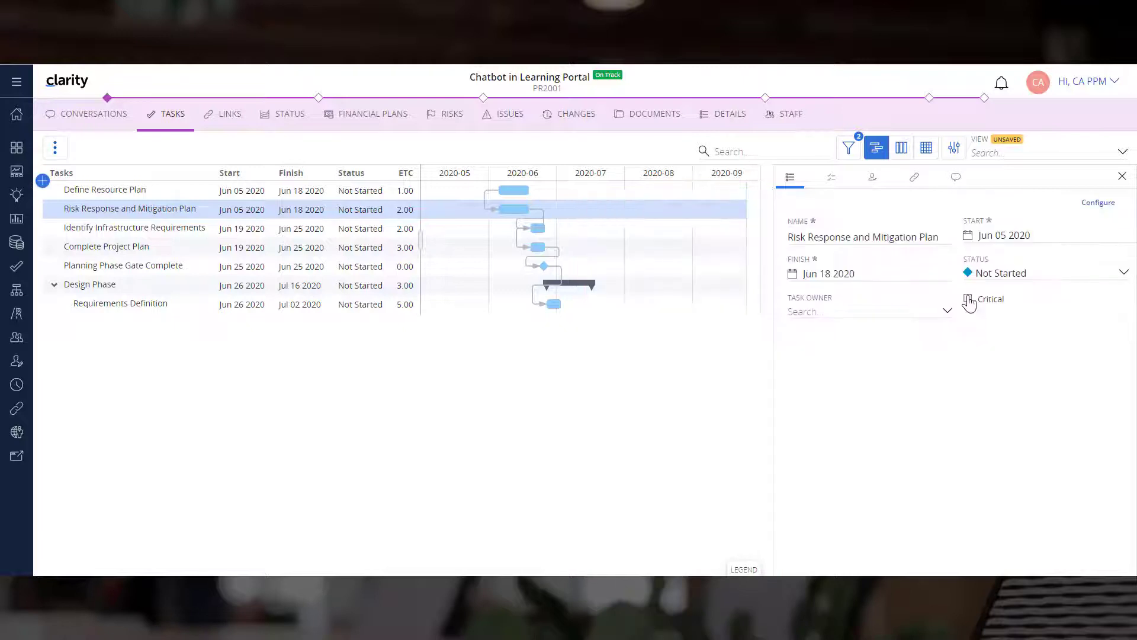
- Add the to-do 'Identify the risks', due Jun 02 2020, and assign it to a resource
left_click(832, 178)
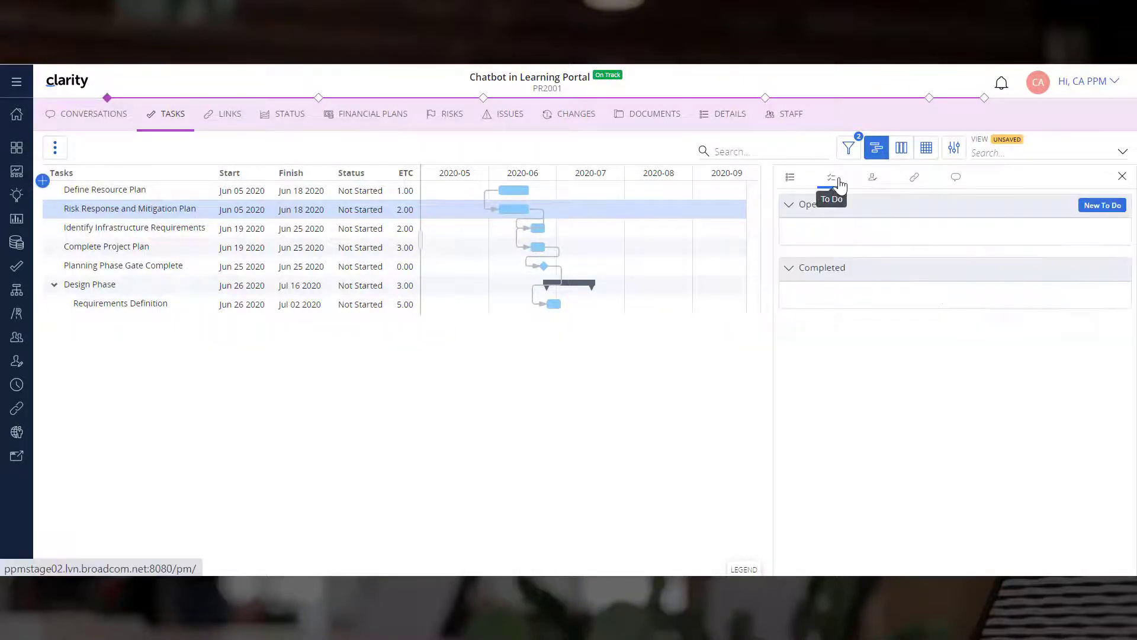
left_click(1093, 207)
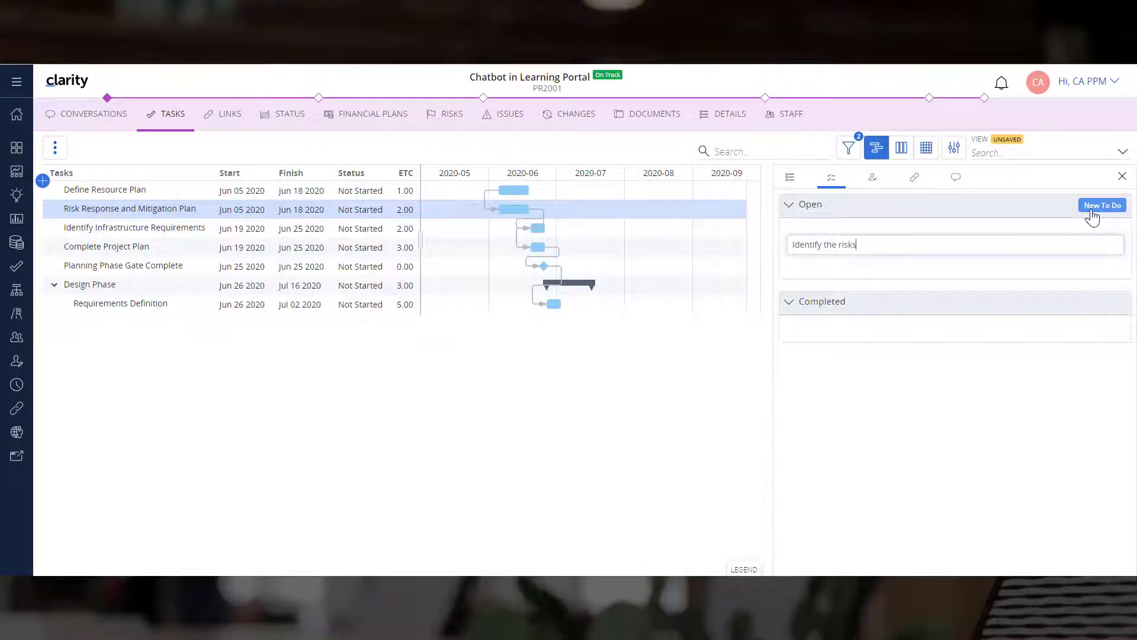
key("Return")
left_click(807, 251)
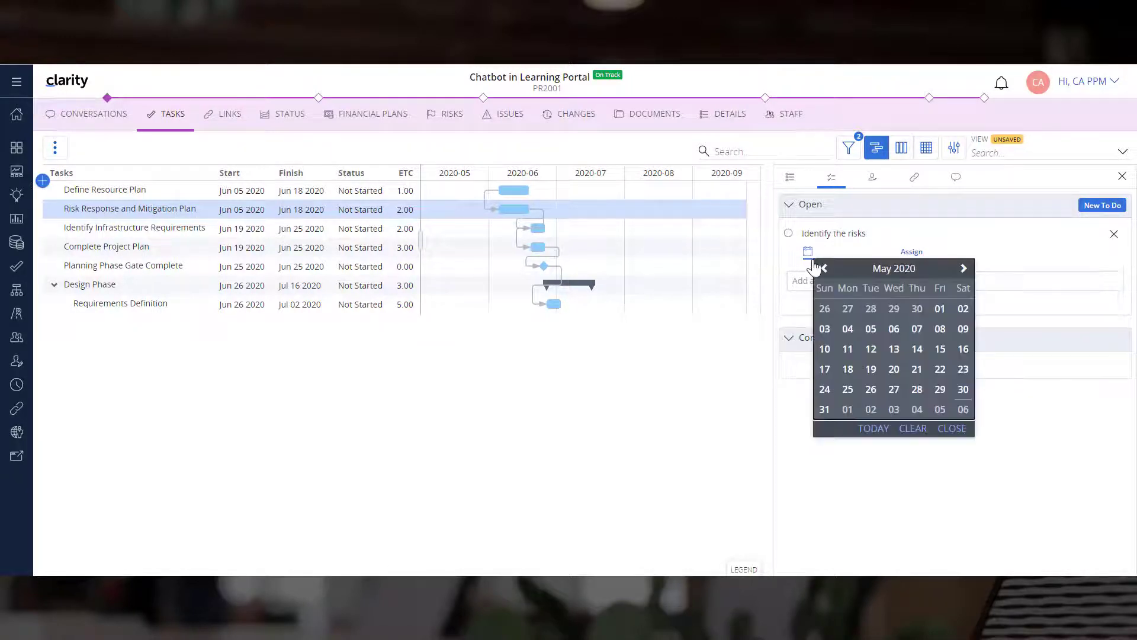
left_click(871, 409)
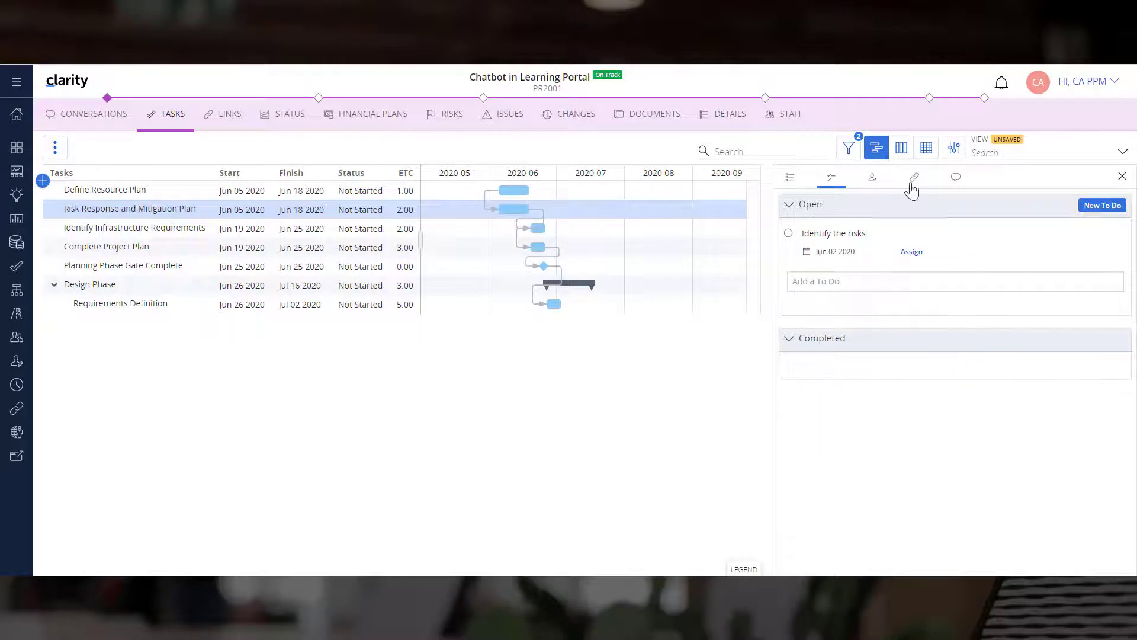
left_click(910, 253)
left_click(933, 348)
- Search the Assignments list and add the matching resource as the task's third assignee
left_click(874, 185)
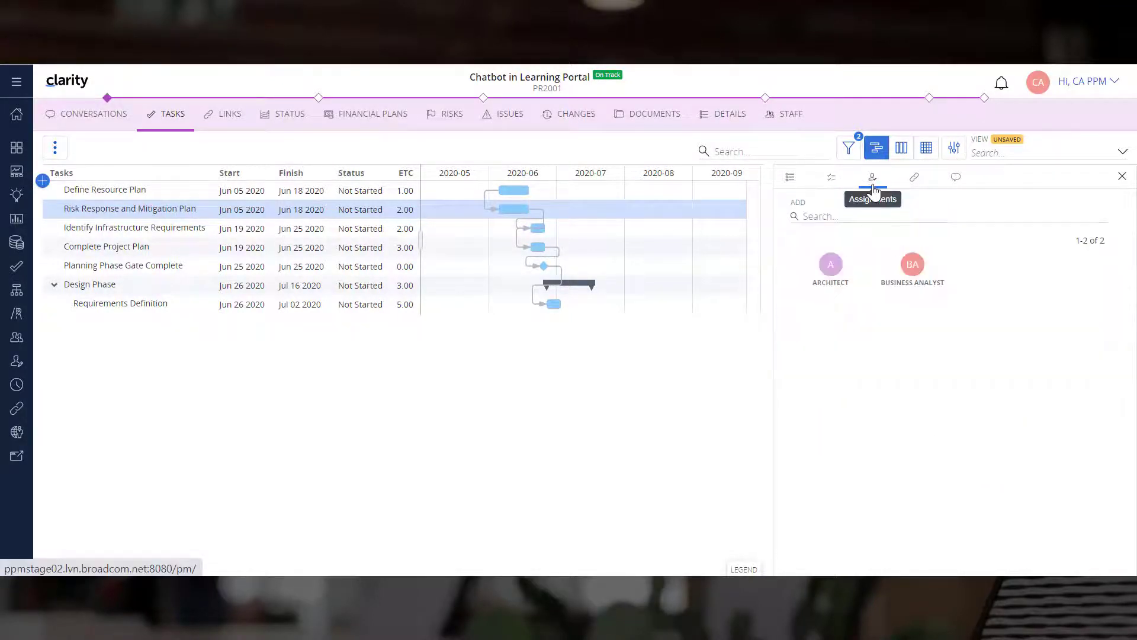
left_click(822, 216)
type("ron")
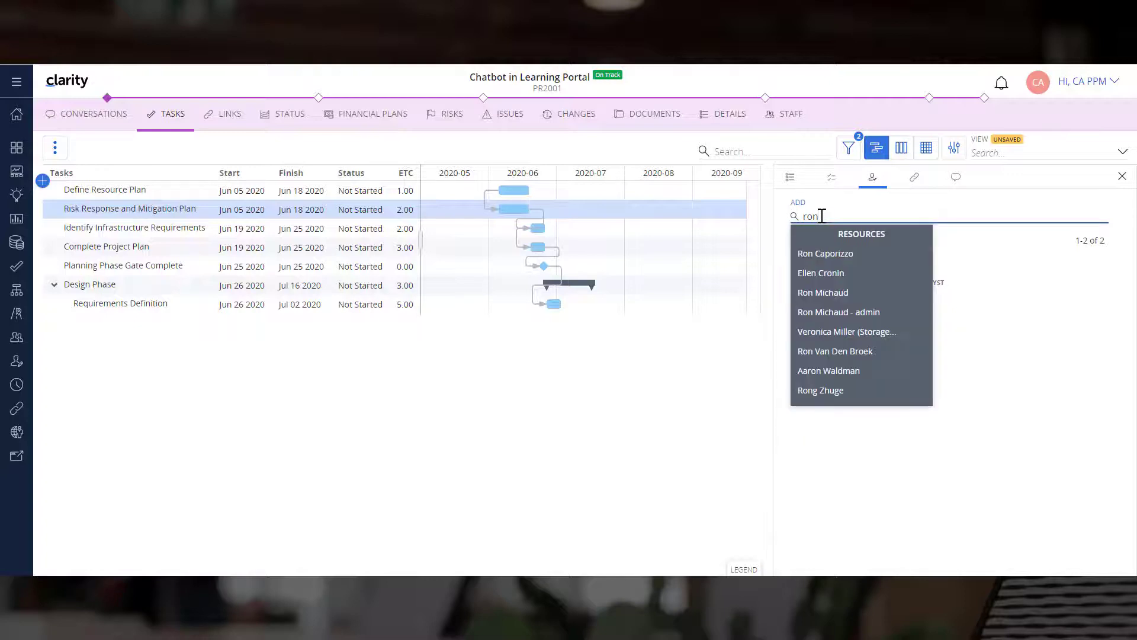
left_click(817, 253)
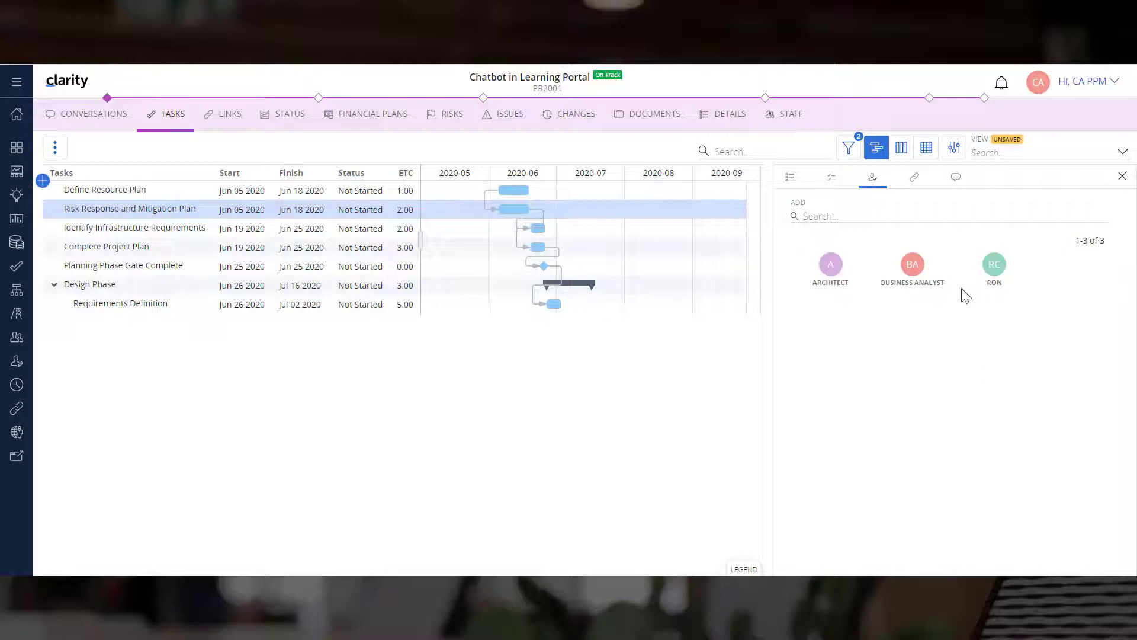
- Add a 'Project Docs' link with the pasted techdocs.broadcom.com URL to the task
left_click(914, 177)
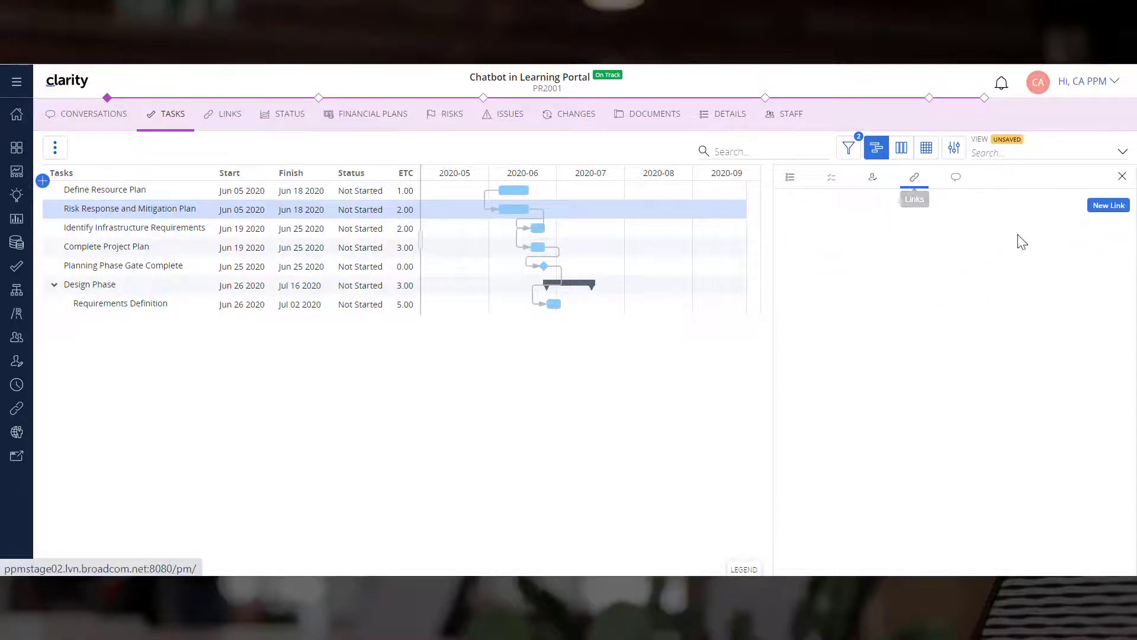
left_click(1115, 211)
left_click(1101, 269)
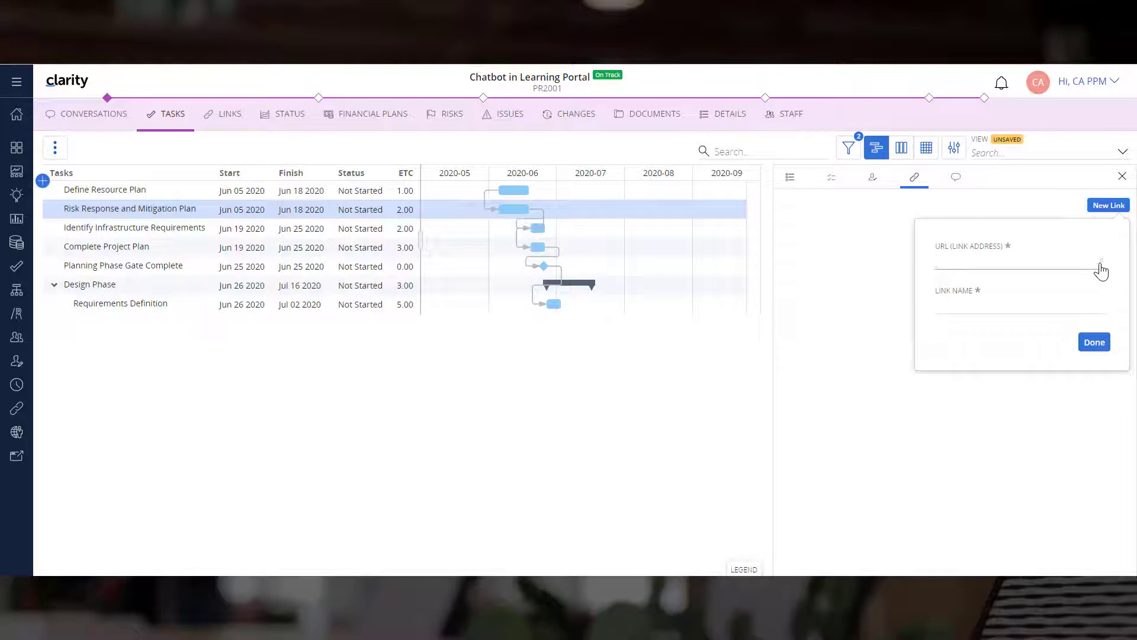
key("ctrl+v")
left_click(1004, 305)
type("Pro")
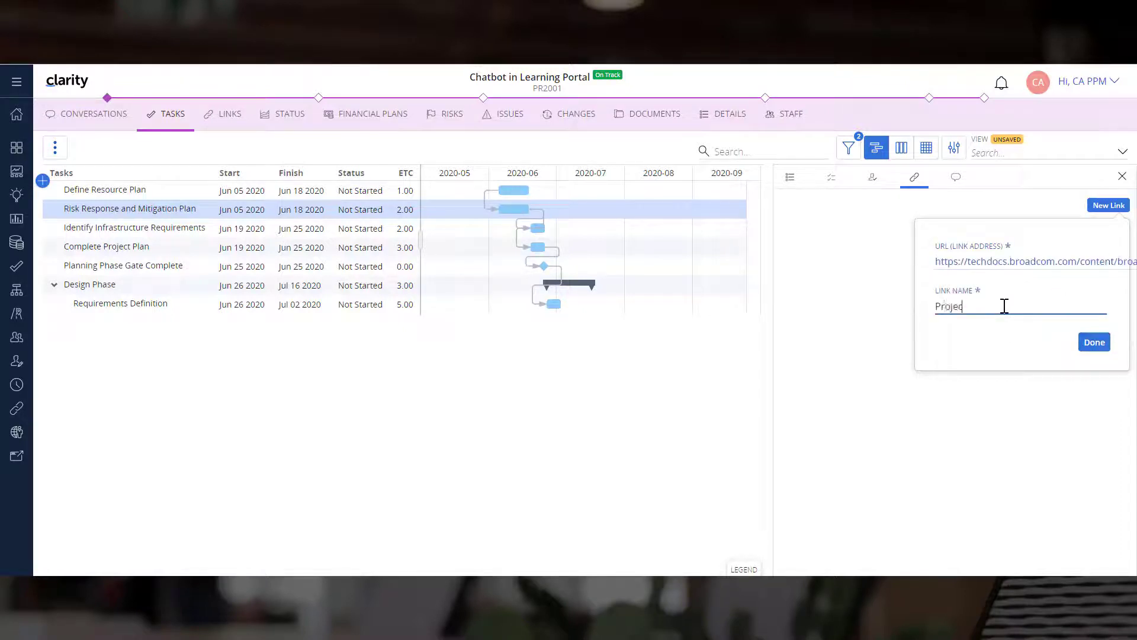
type("ject Docs")
left_click(1093, 343)
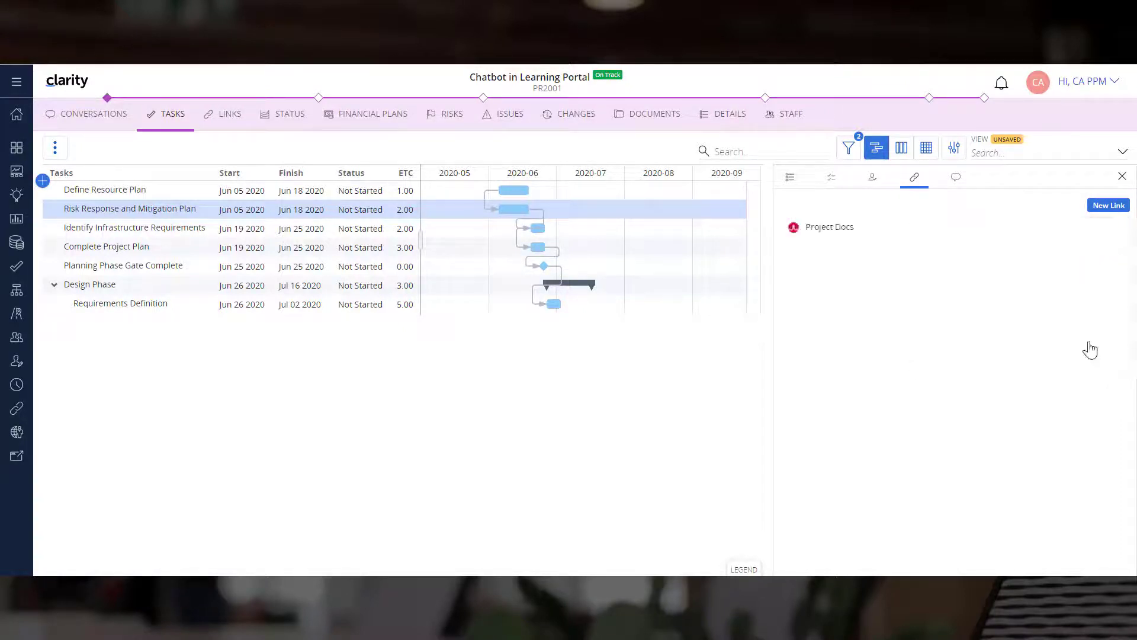
left_click(955, 177)
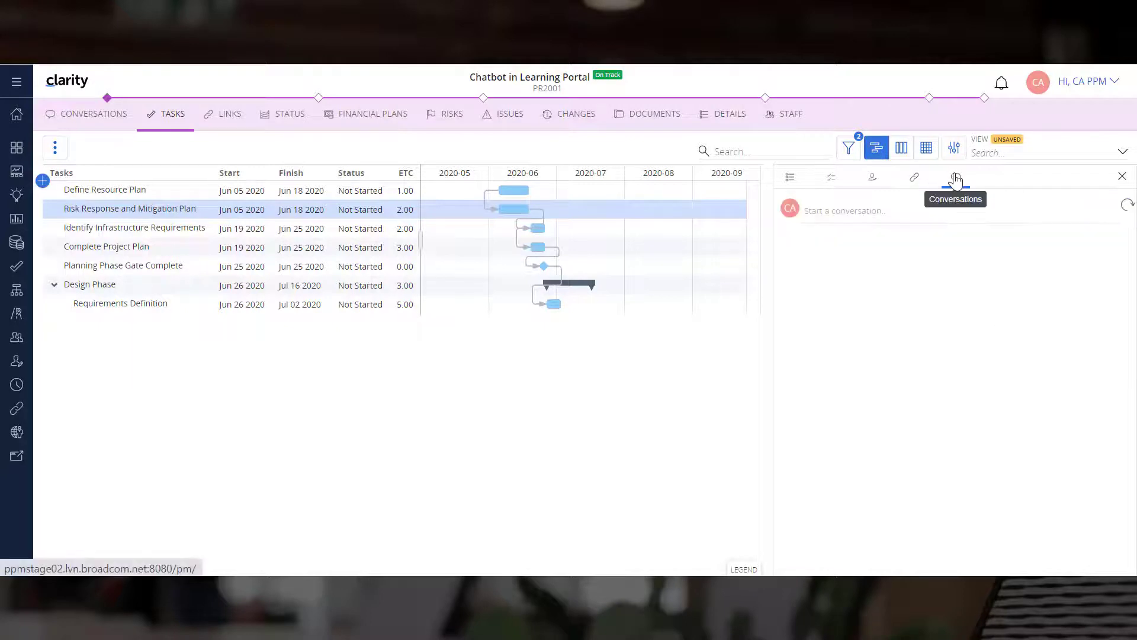
left_click(847, 205)
type("@Ron")
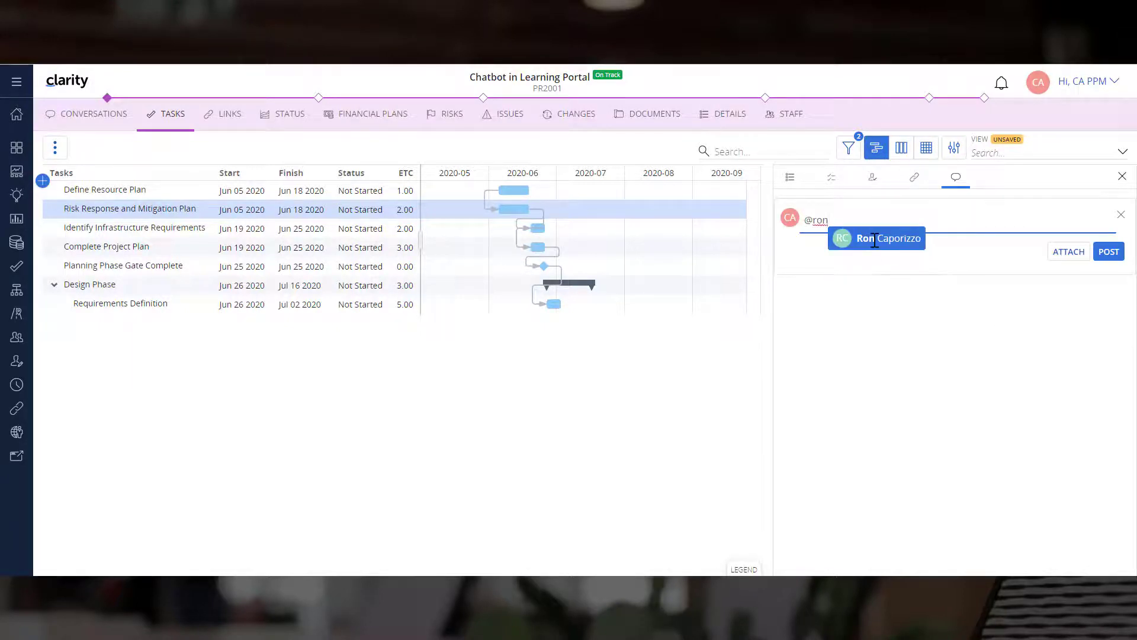
left_click(874, 237)
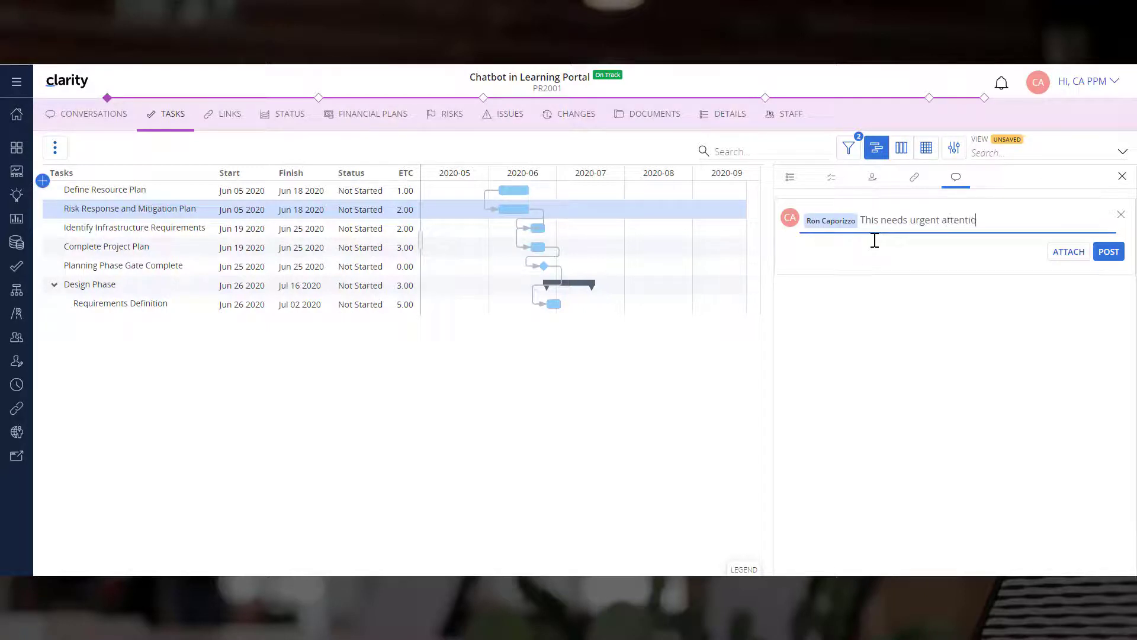
left_click(1108, 251)
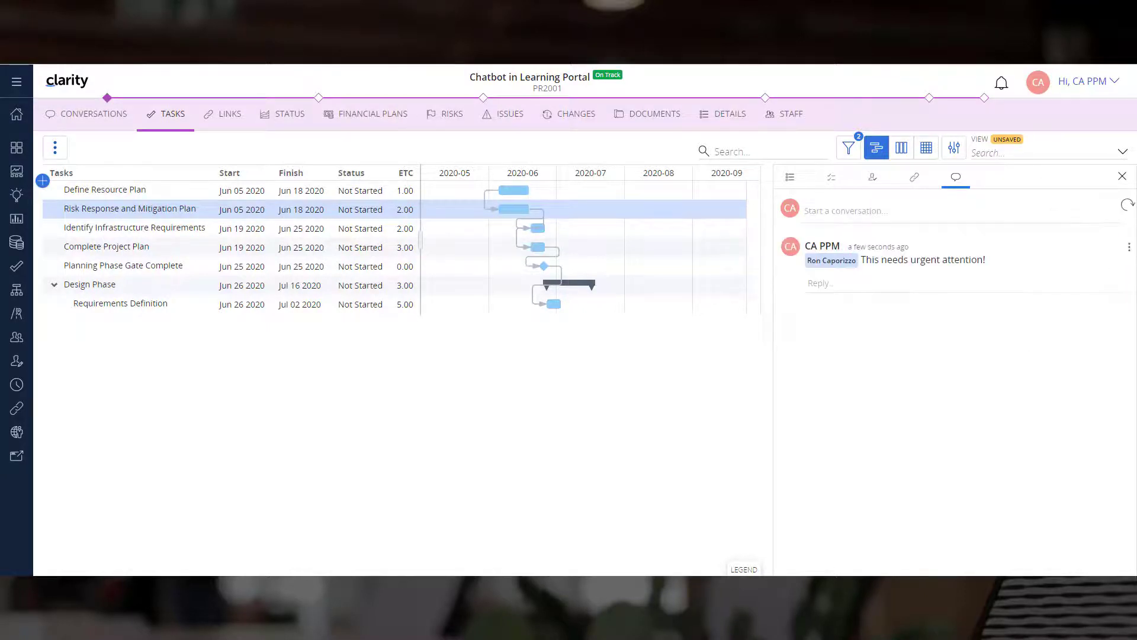
left_click(1122, 177)
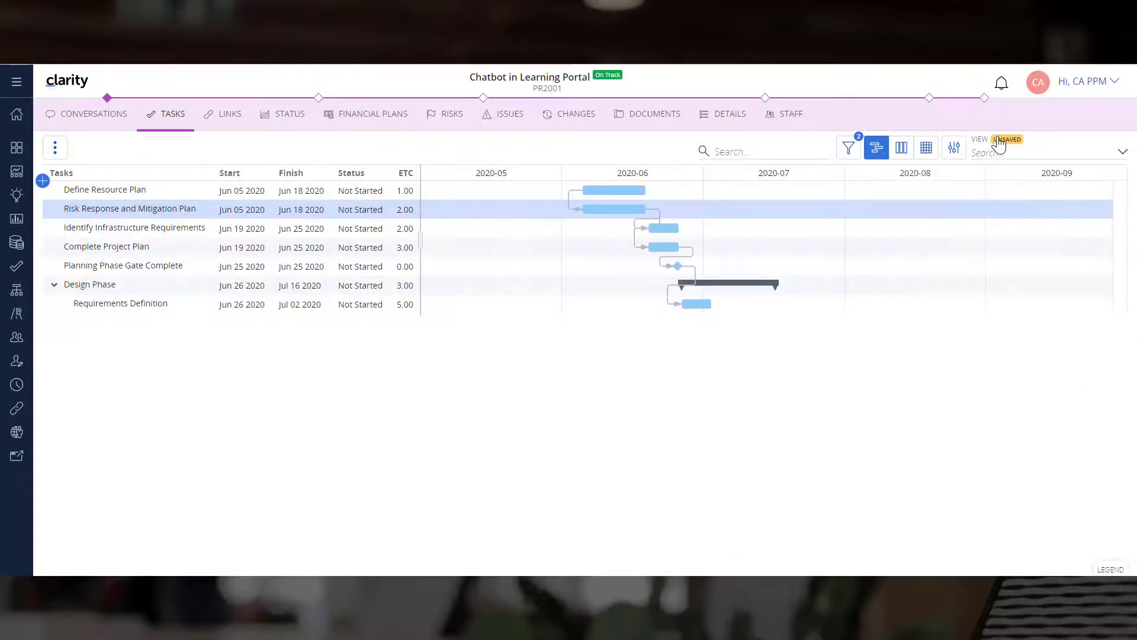
- Save the current filtered task view under the name 'June View'
left_click(999, 148)
left_click(1080, 173)
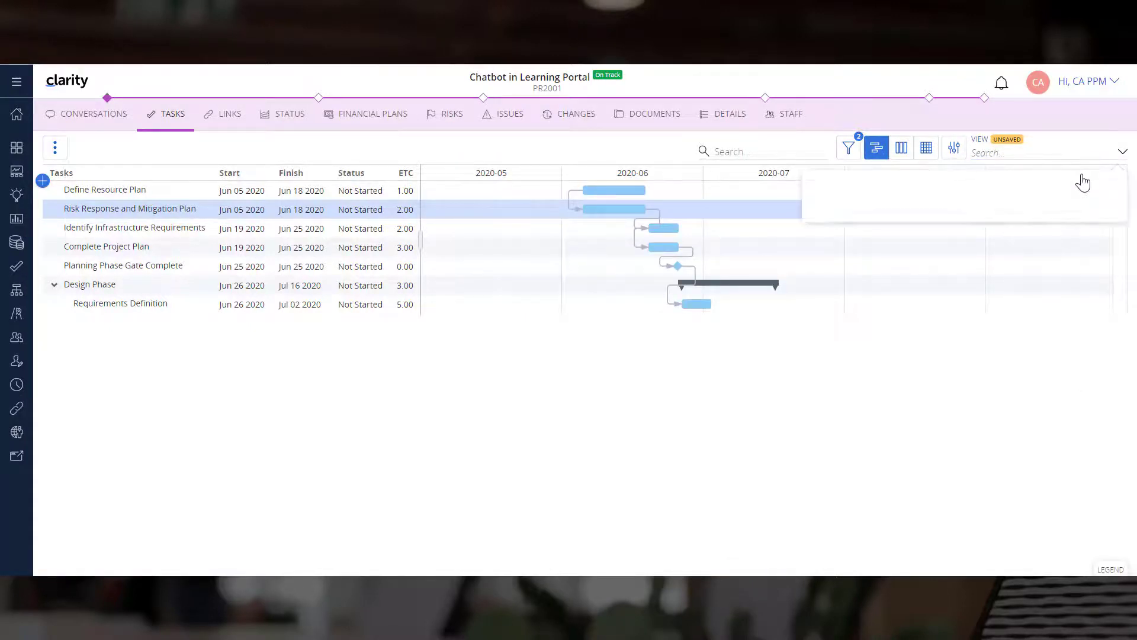
type("Jun")
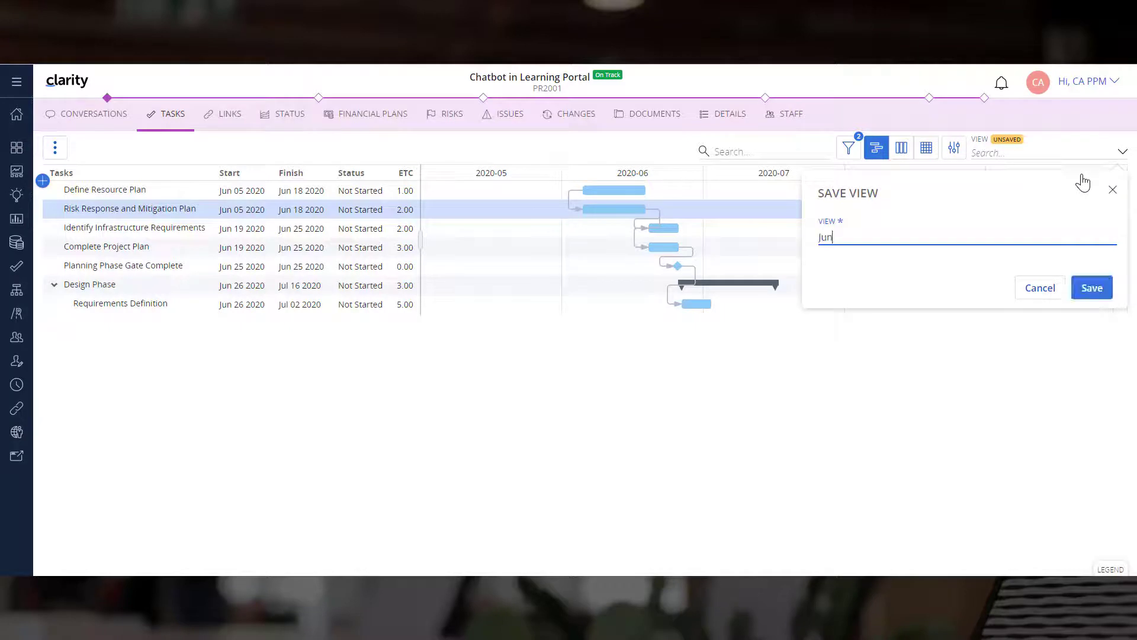
type("e View")
key("Return")
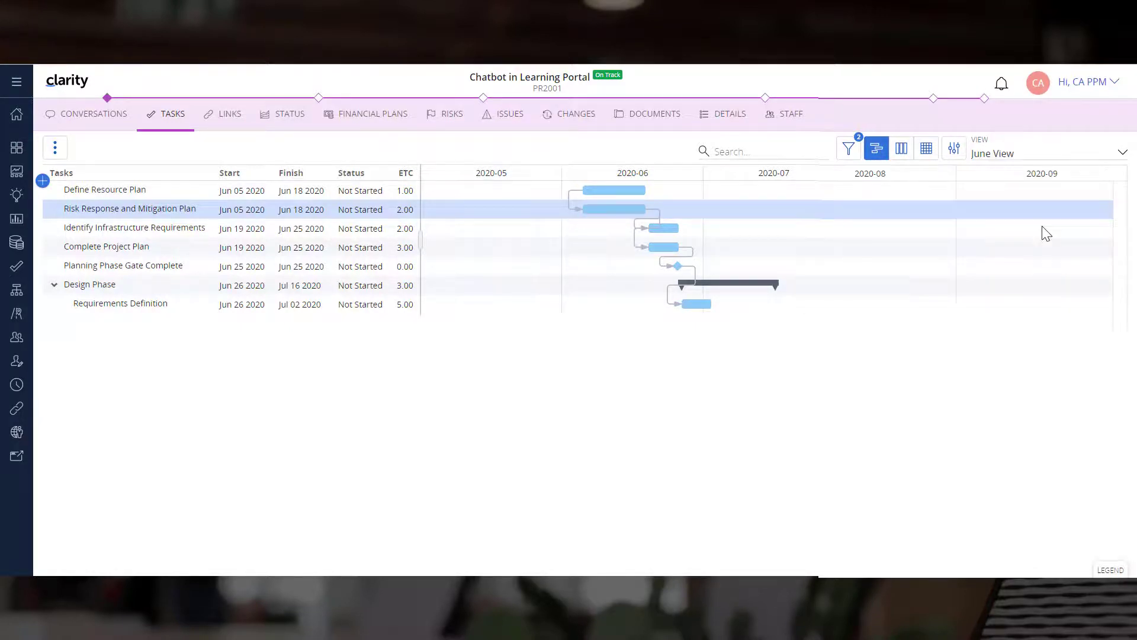
- Mark June View as the default view in Manage Views
left_click(987, 148)
left_click(995, 179)
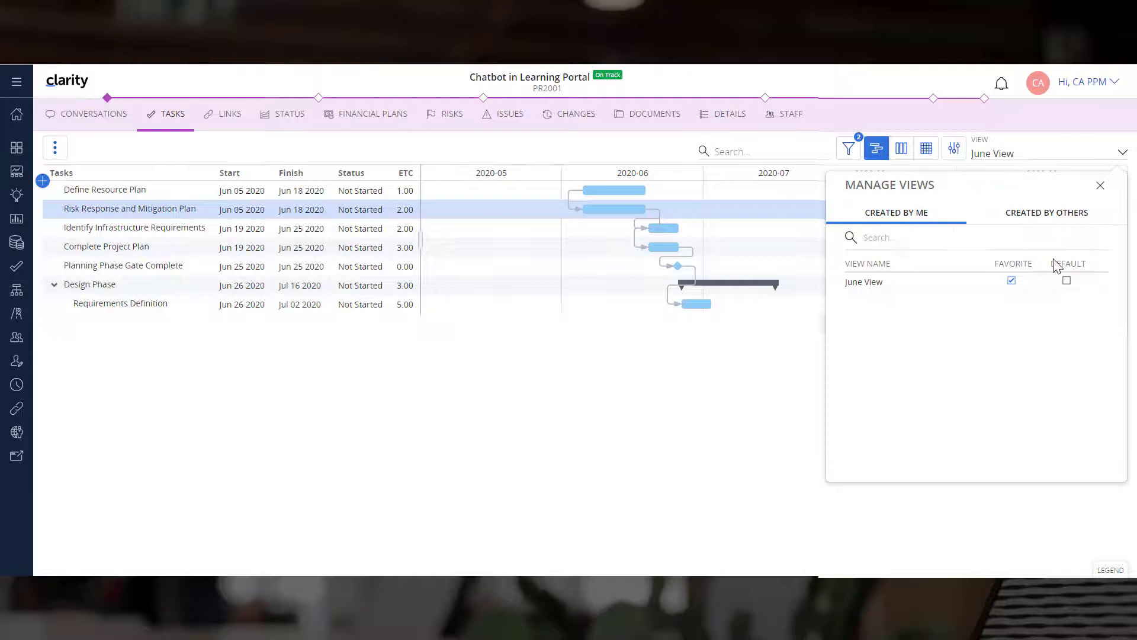
left_click(1067, 281)
left_click(1100, 188)
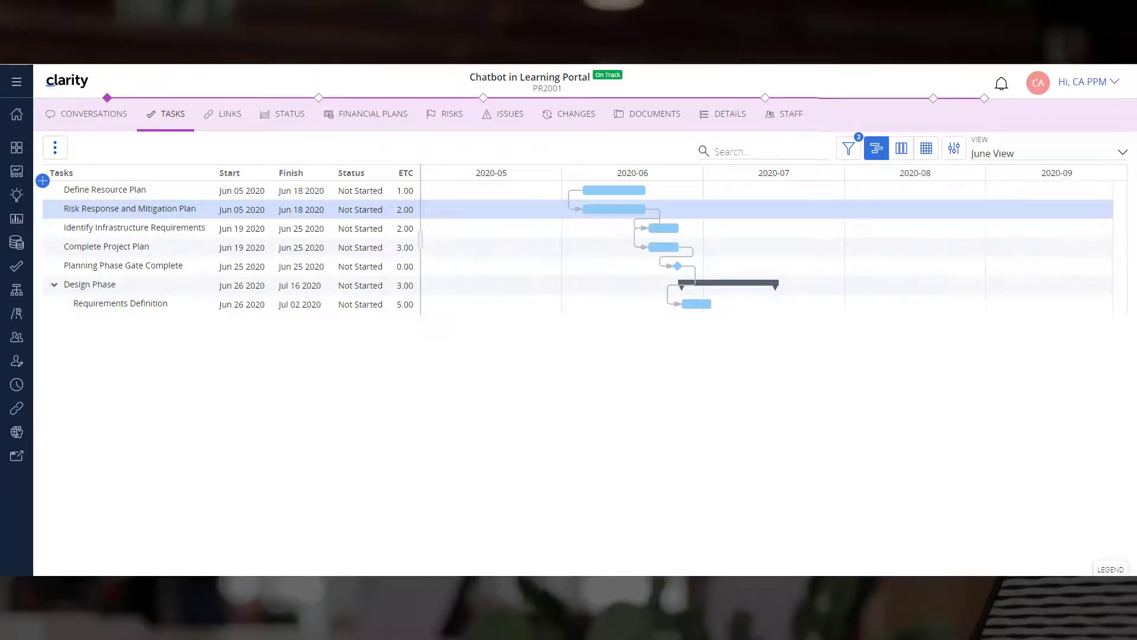